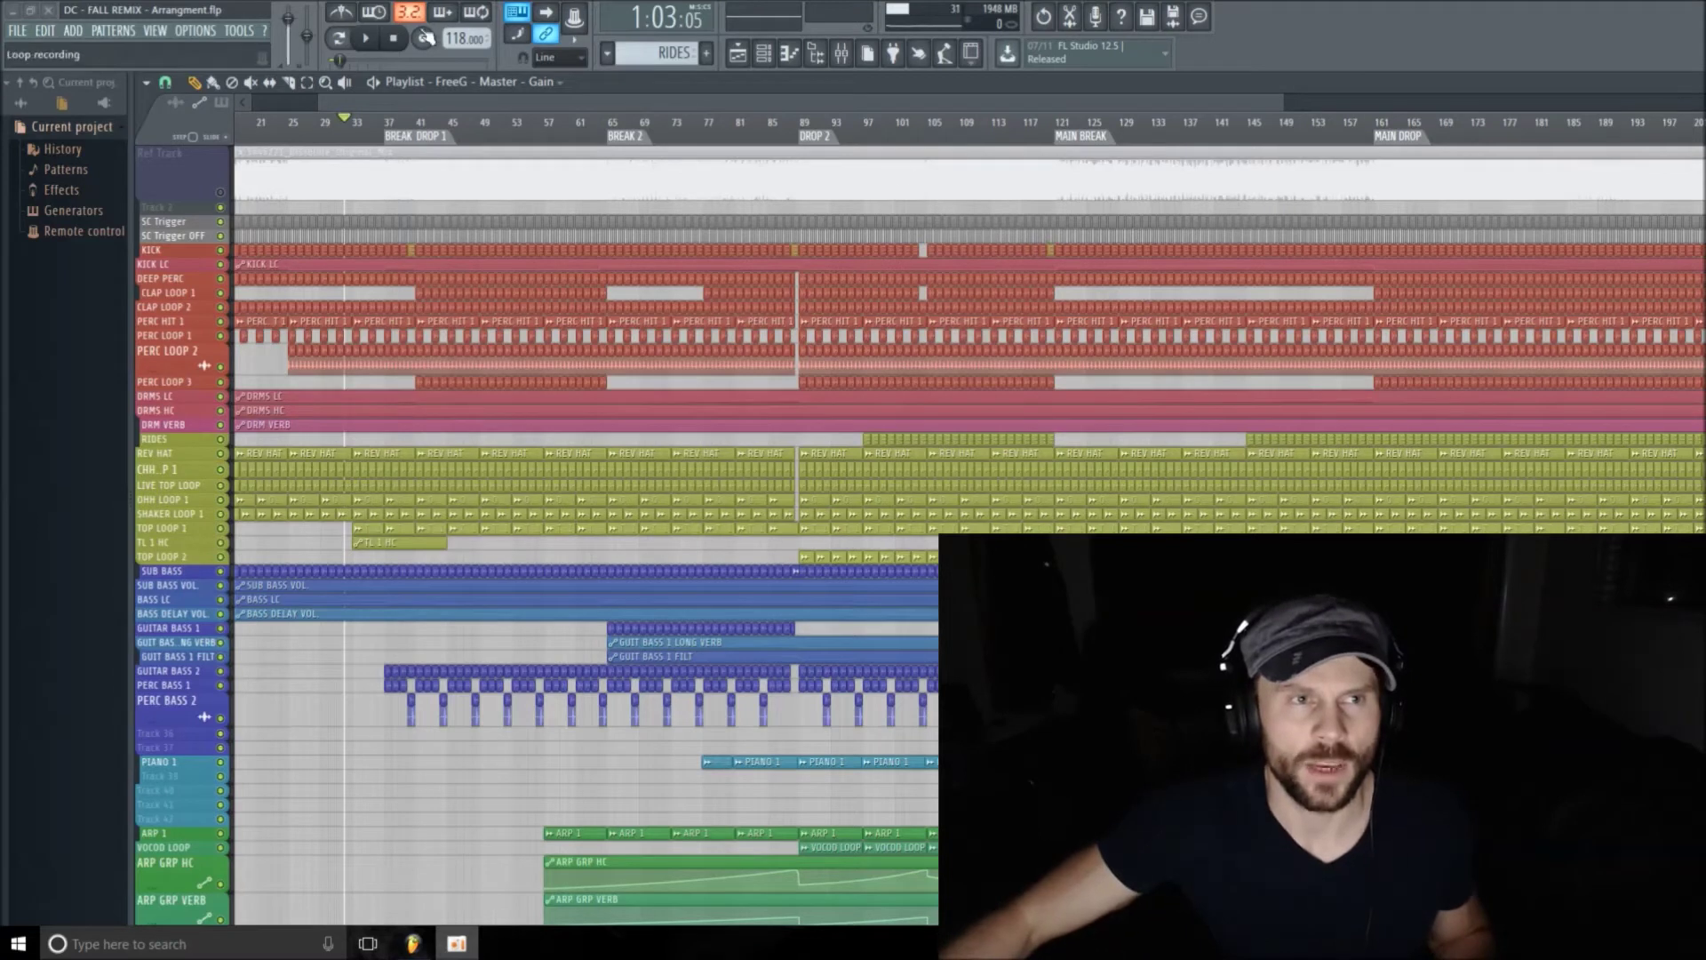
# Play the full arrangement from a few bars ahead of Break 1 into Drop 1.
pyautogui.click(378, 41)
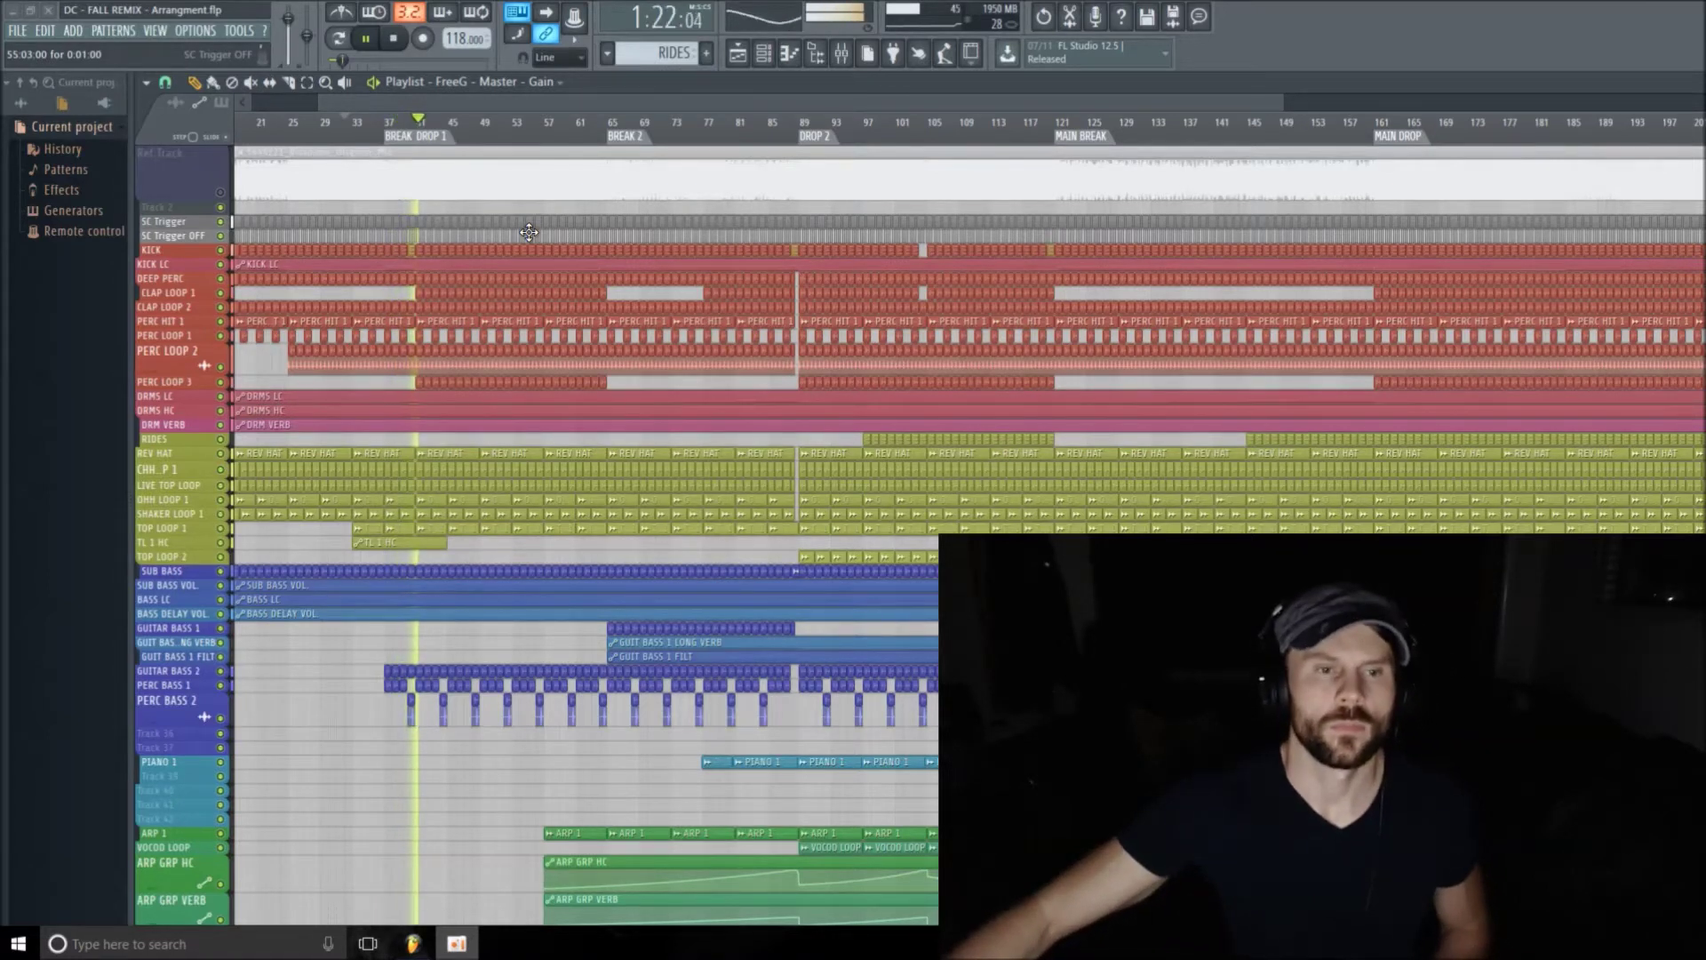
pyautogui.click(397, 39)
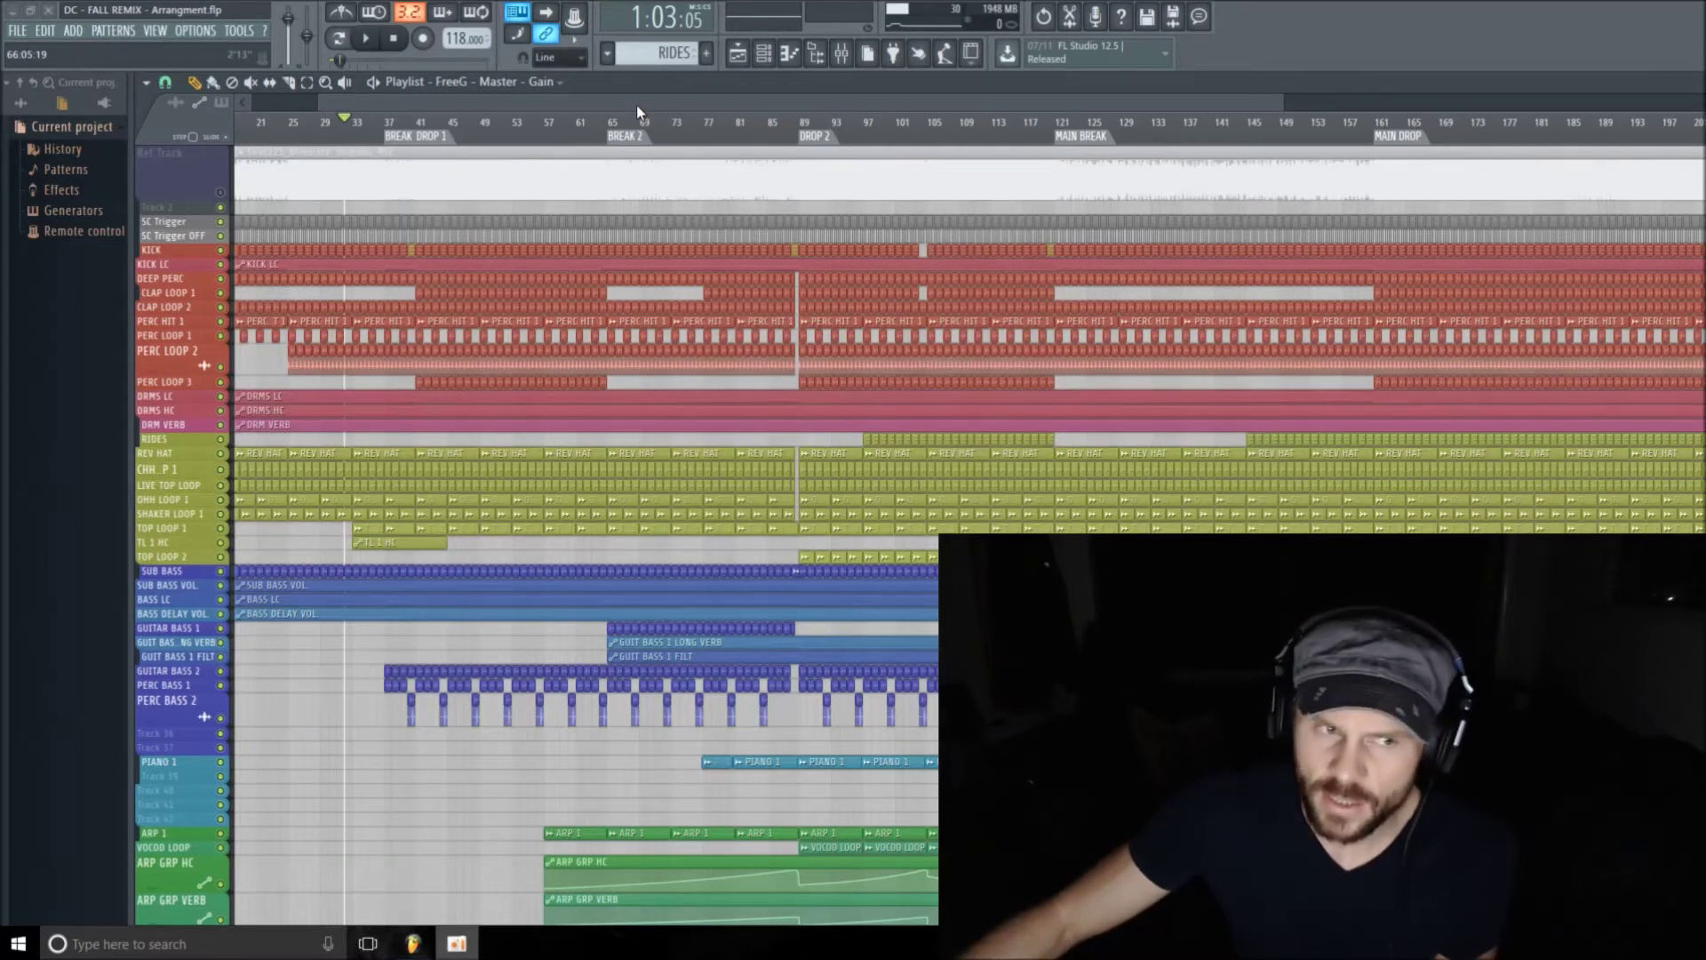
# Audition the Ref Track soloed ahead of Break 2 and Drop 2, and mute it again with the other tracks restored.
pyautogui.moveTo(892, 104); pyautogui.dragTo(818, 101)
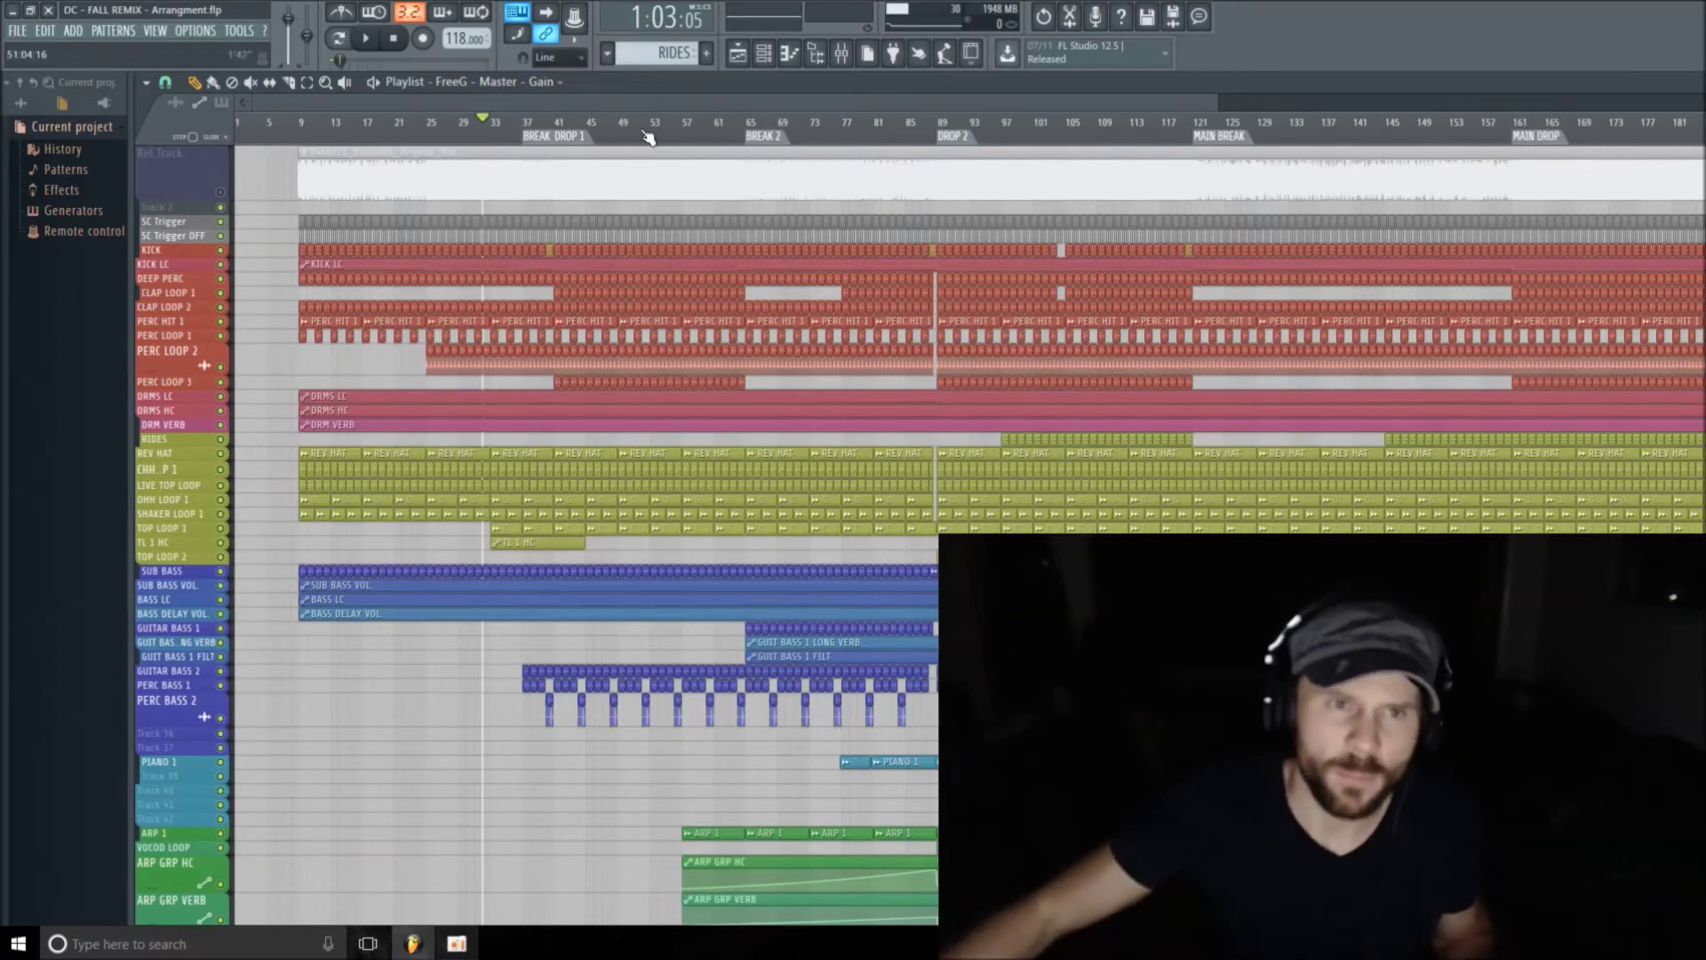
pyautogui.click(677, 135)
pyautogui.rightClick(705, 133)
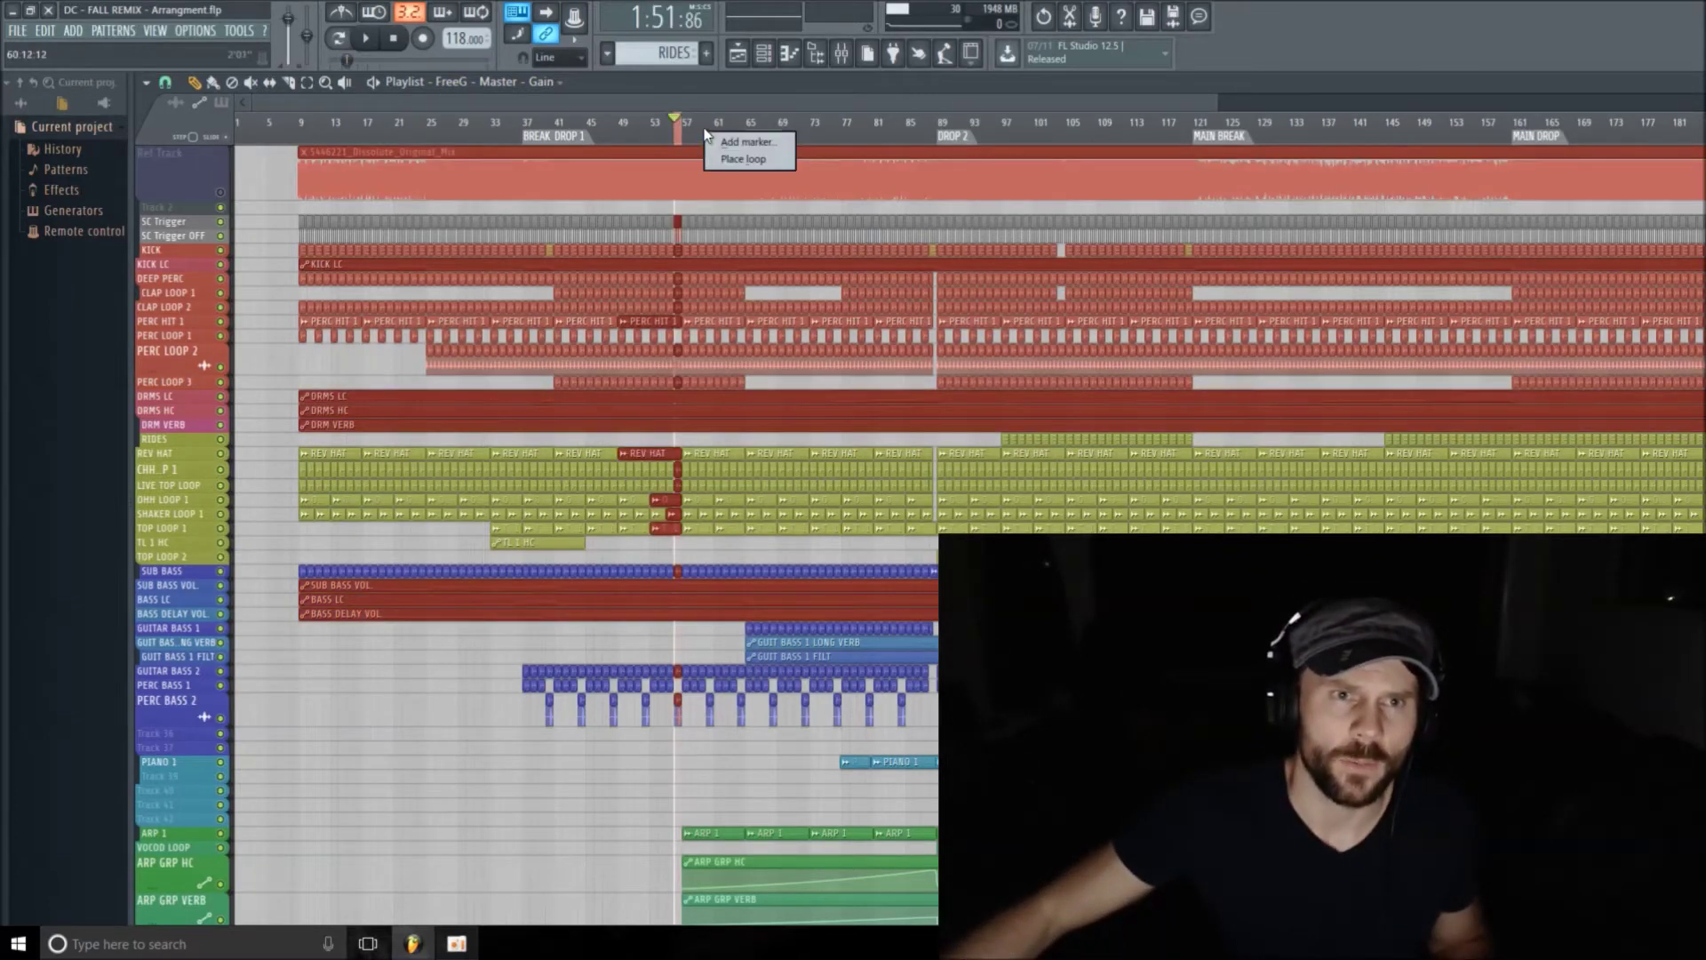
pyautogui.click(221, 192)
pyautogui.press('space')
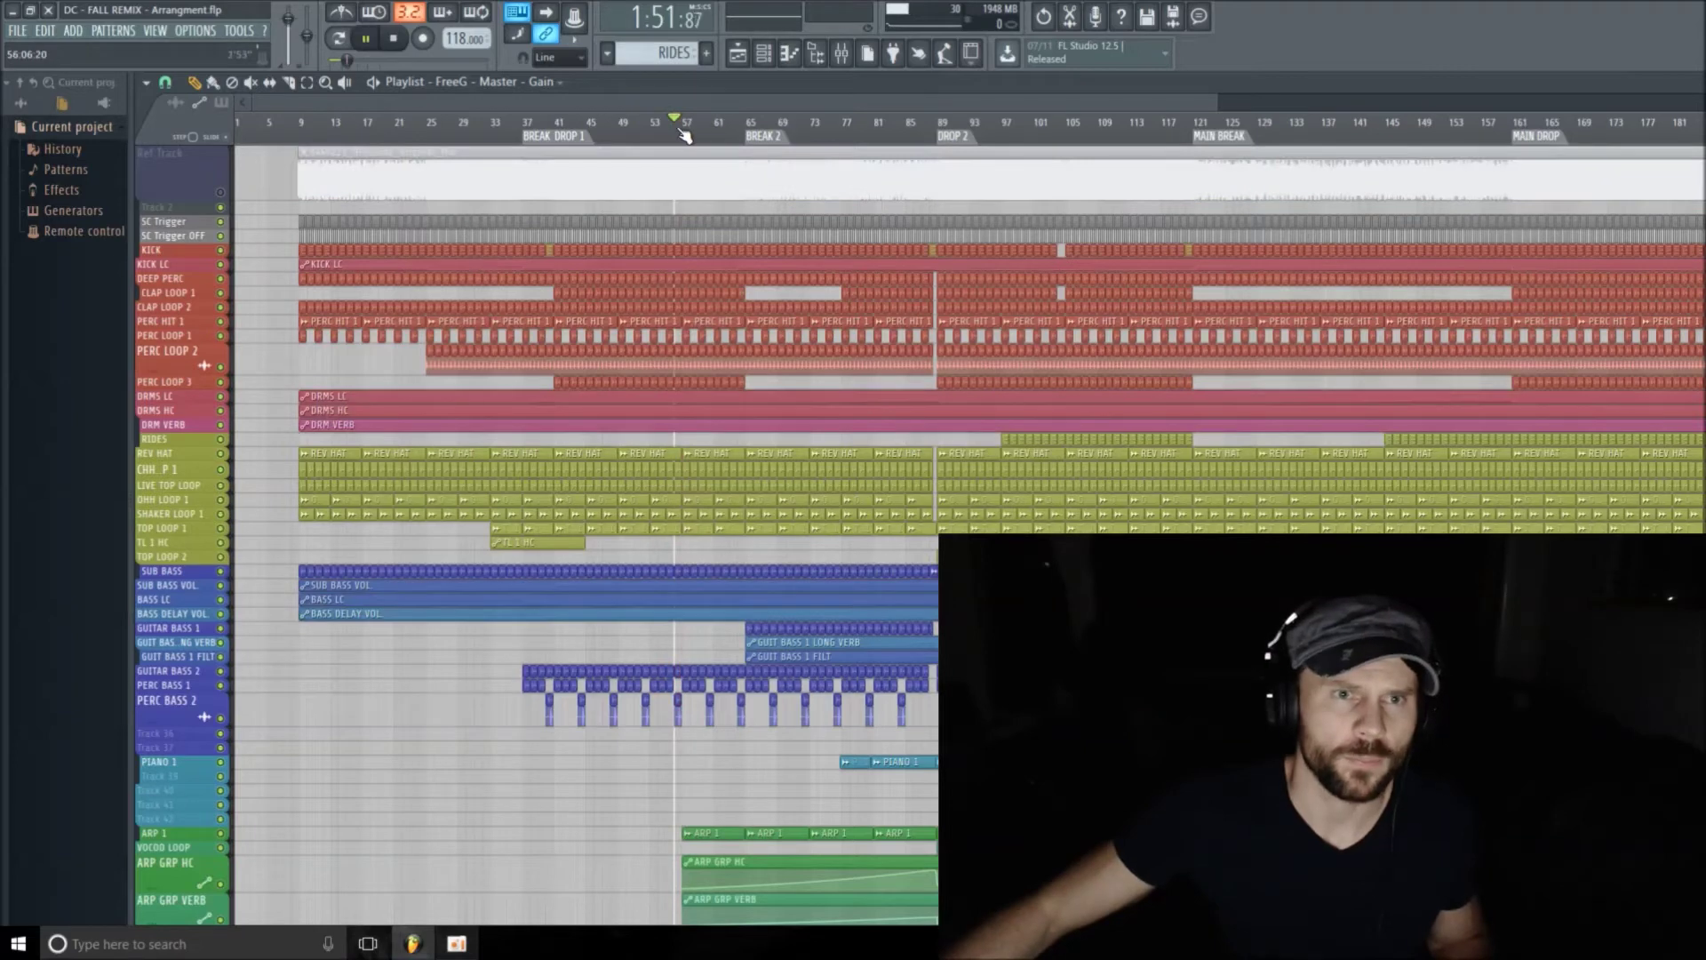
pyautogui.keyDown('ctrl'); pyautogui.click(220, 192); pyautogui.keyUp('ctrl')
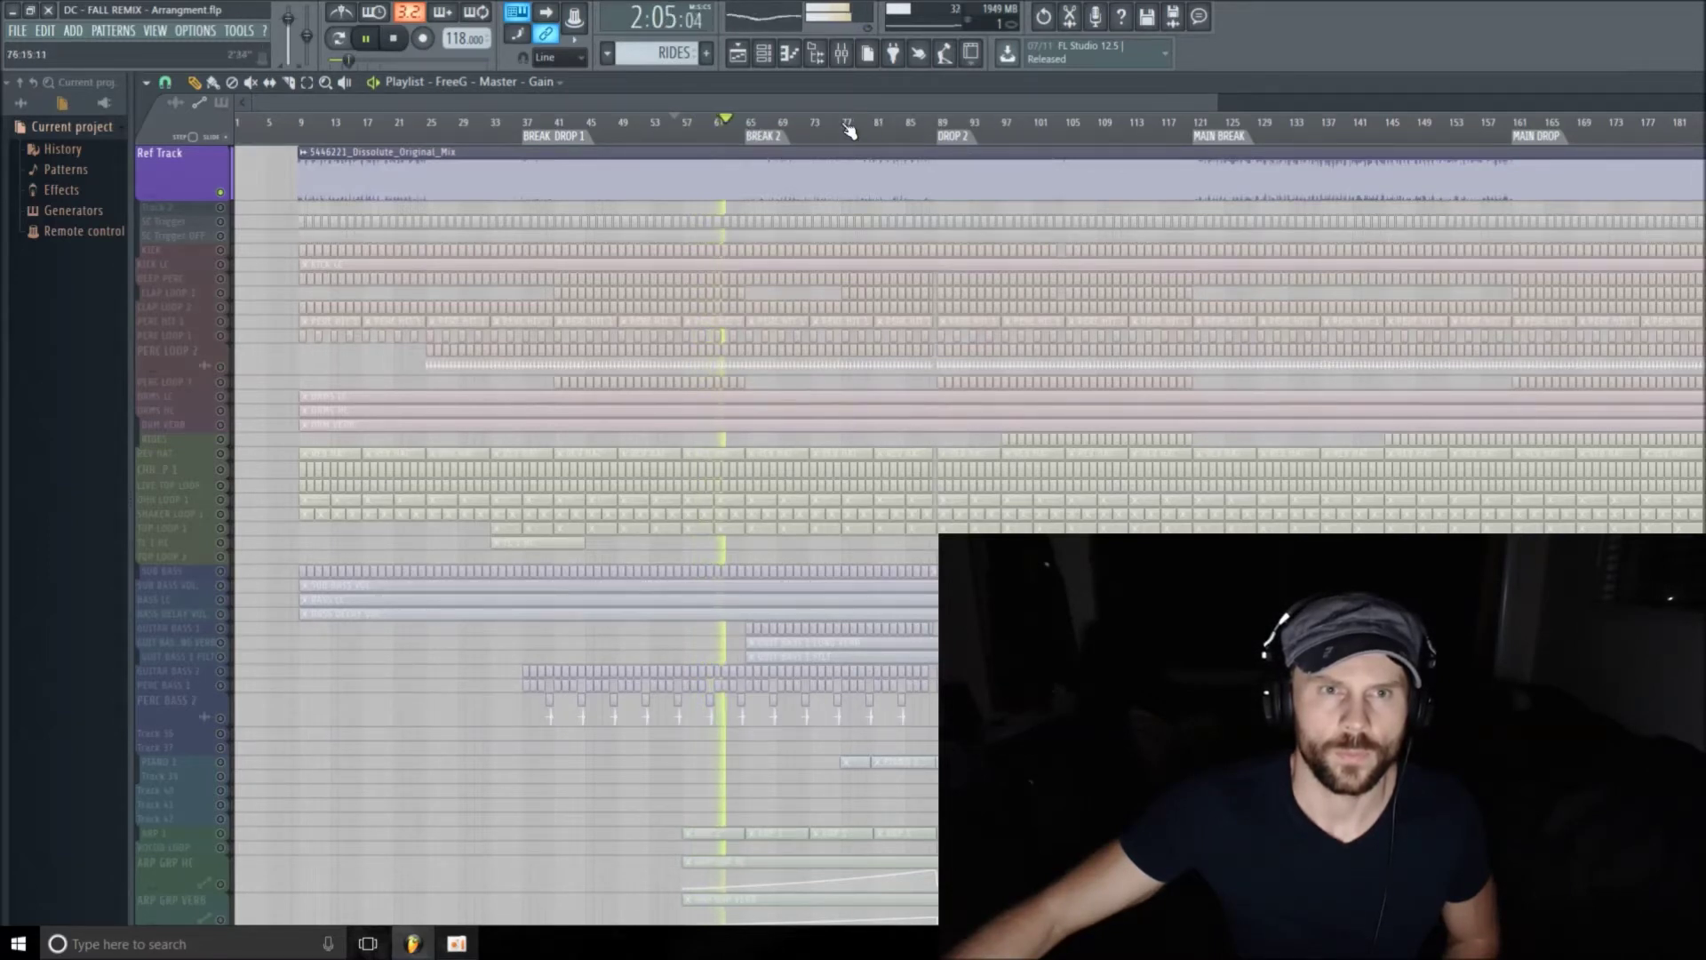
pyautogui.click(882, 127)
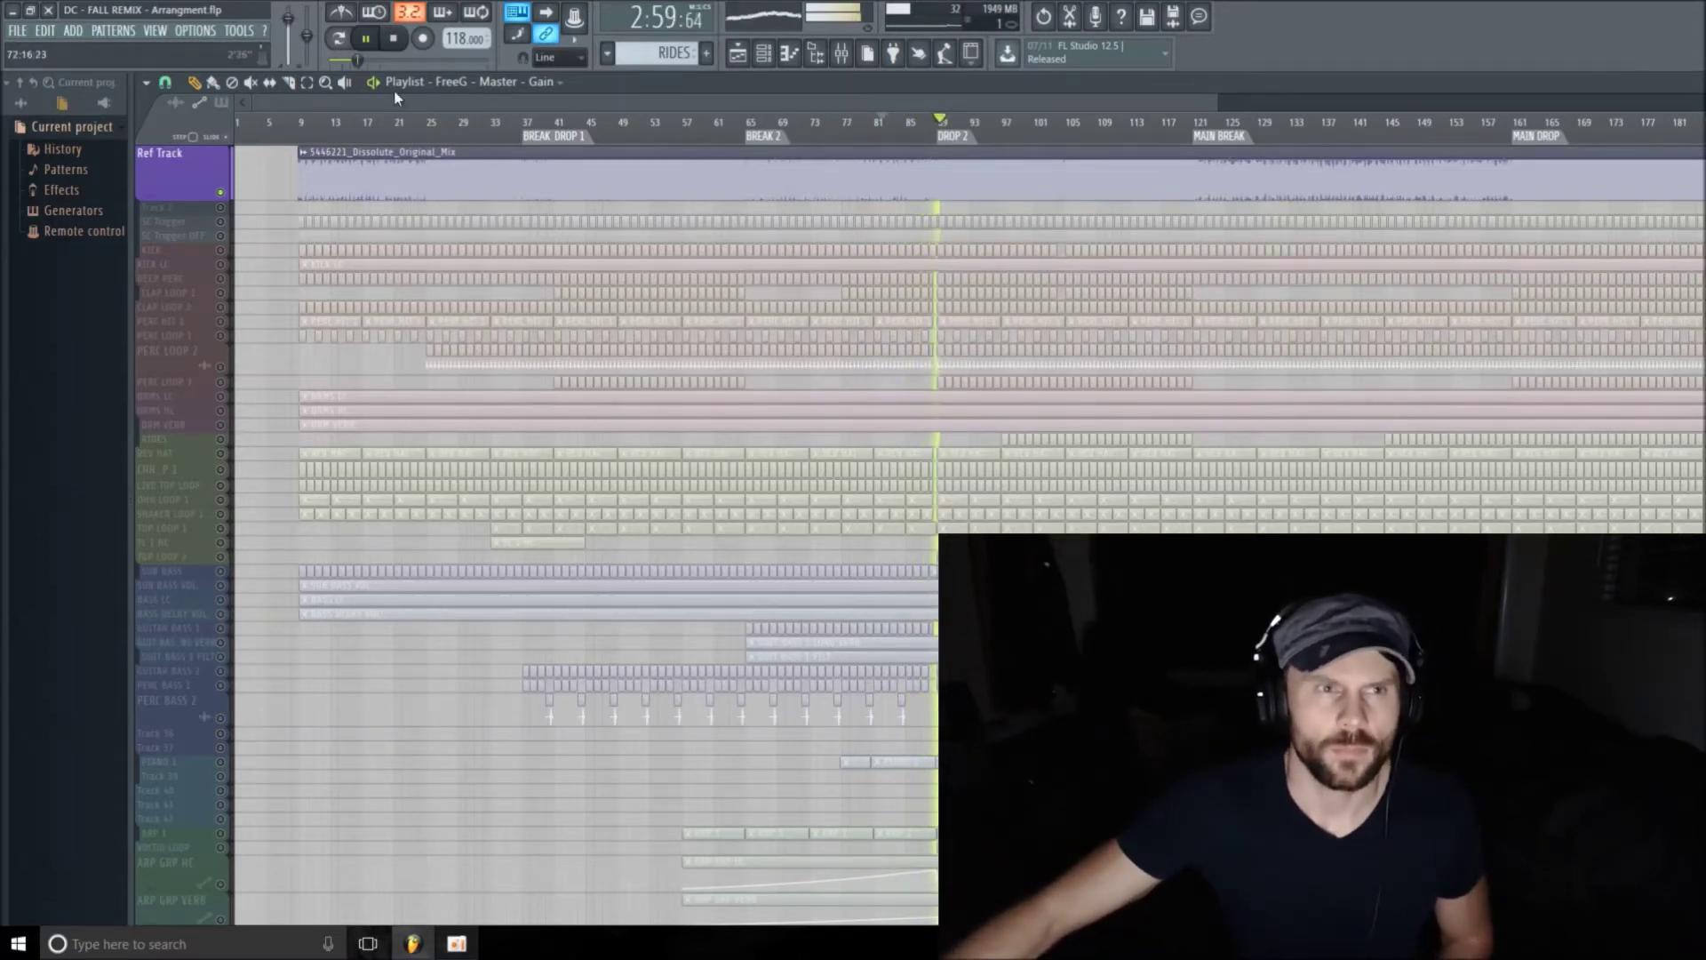
pyautogui.click(398, 44)
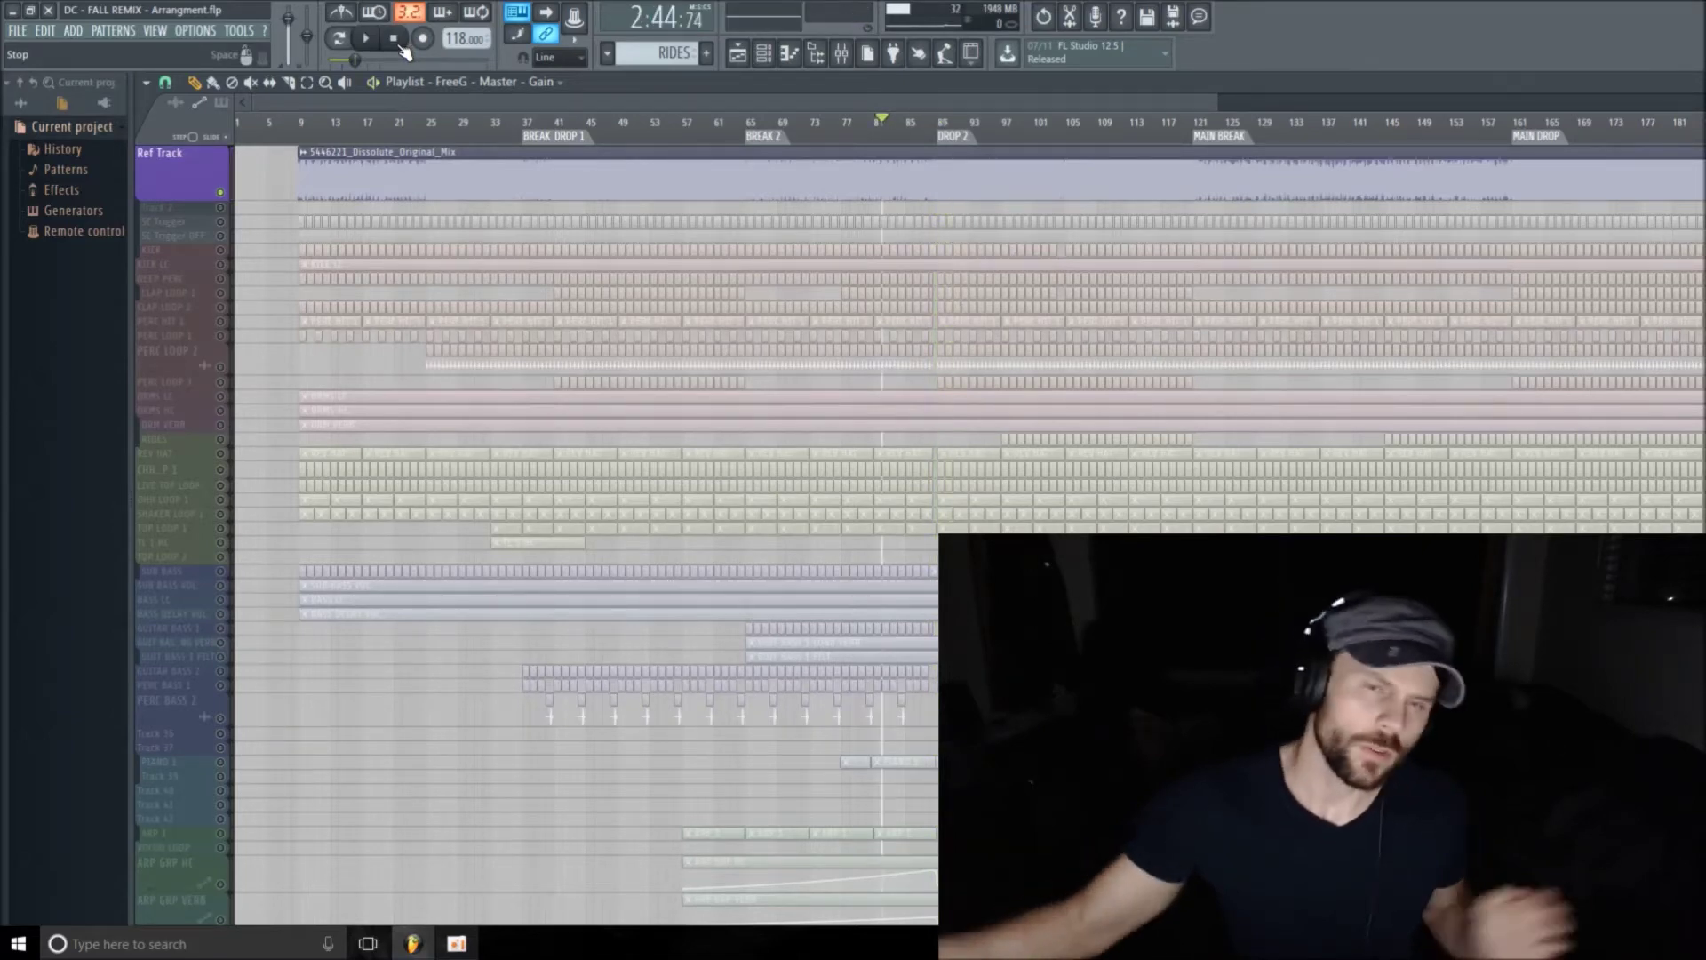
pyautogui.rightClick(221, 192)
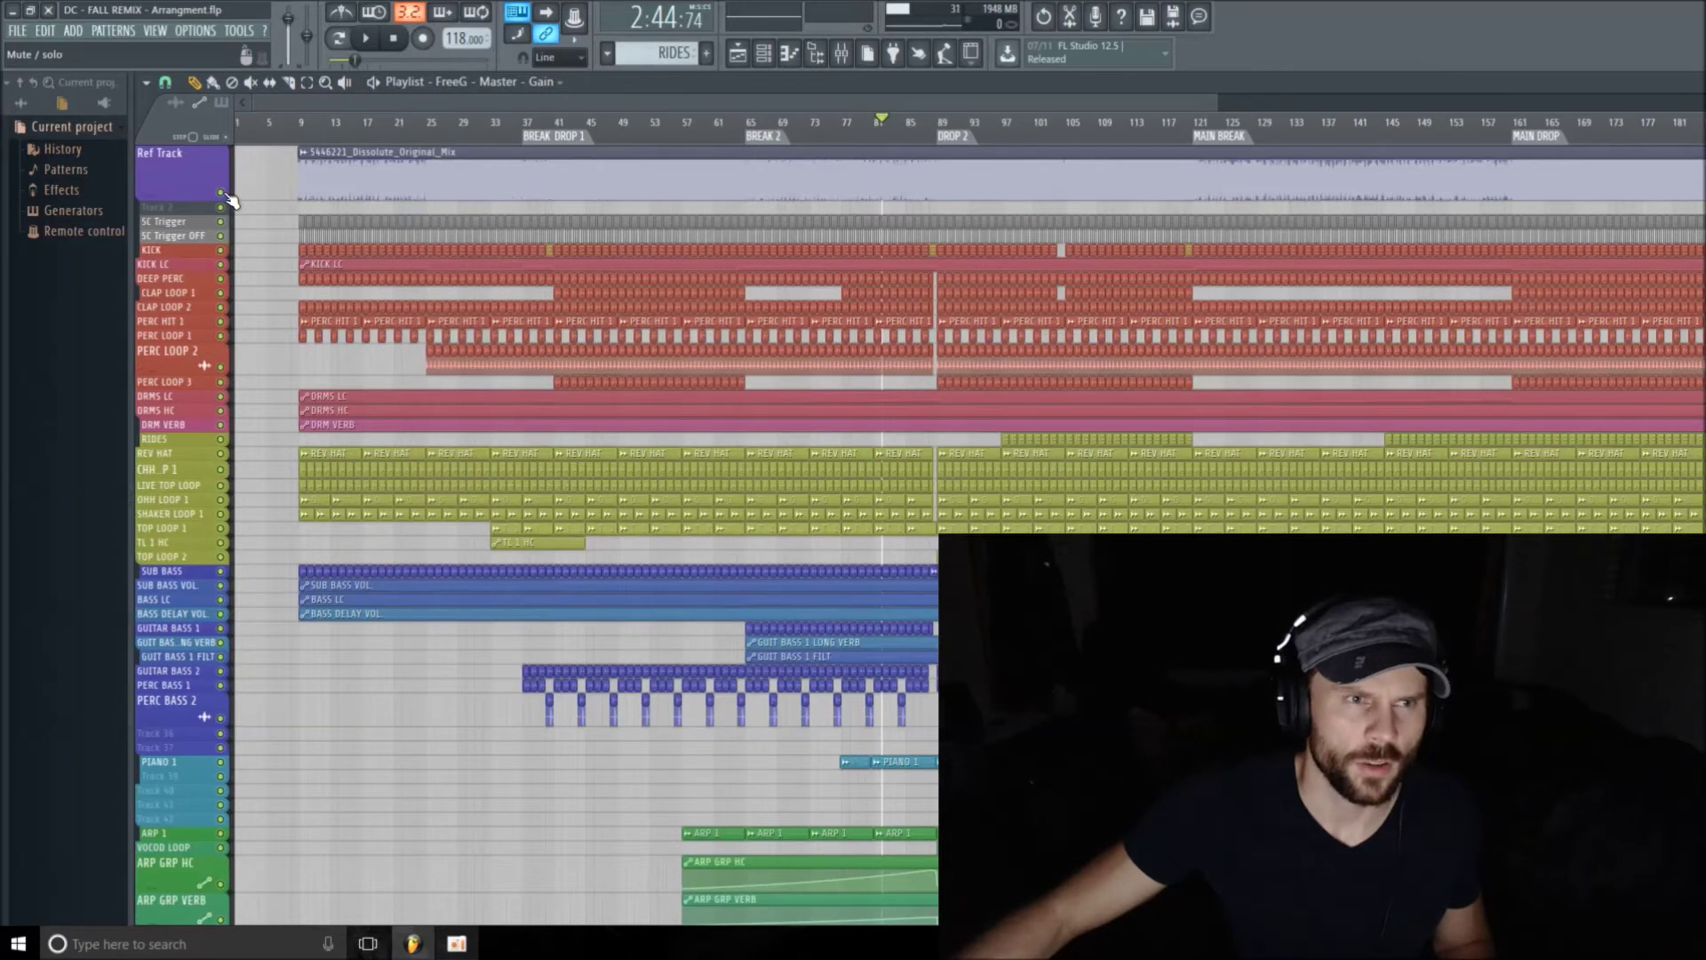
pyautogui.click(221, 192)
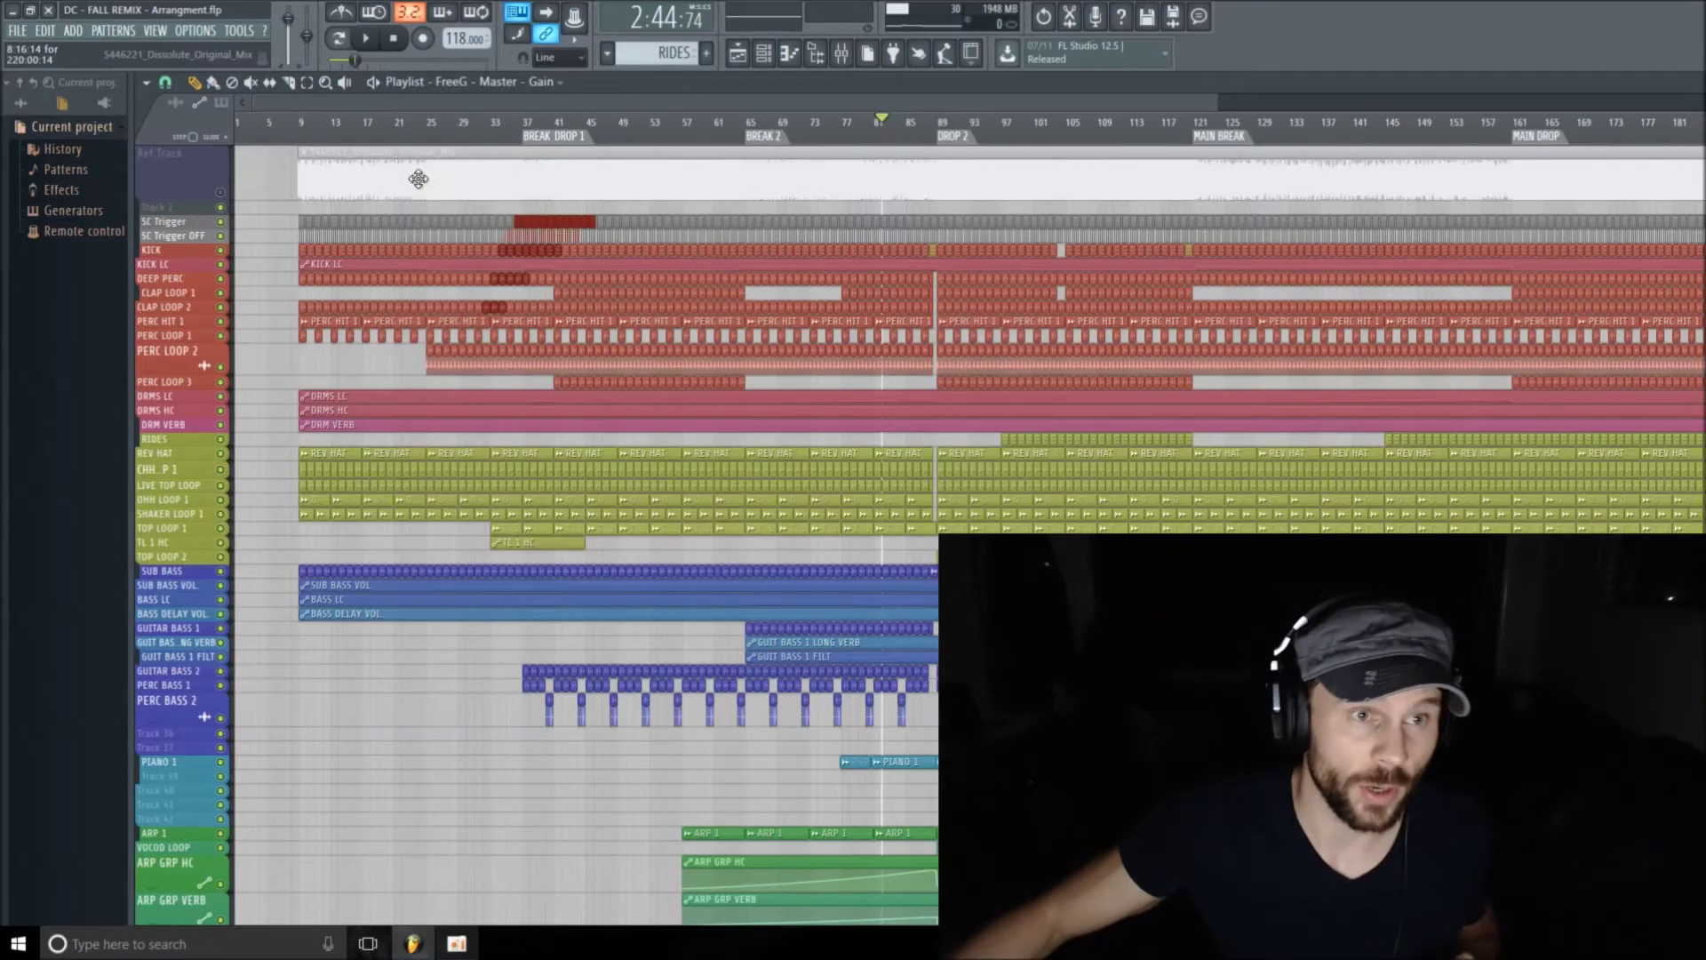
# Enlarge playlist Track 2 and load Sonalksis FreeG Stereo on the Master mixer track, above the Fruity Limiter.
pyautogui.moveTo(184, 214); pyautogui.dragTo(184, 231)
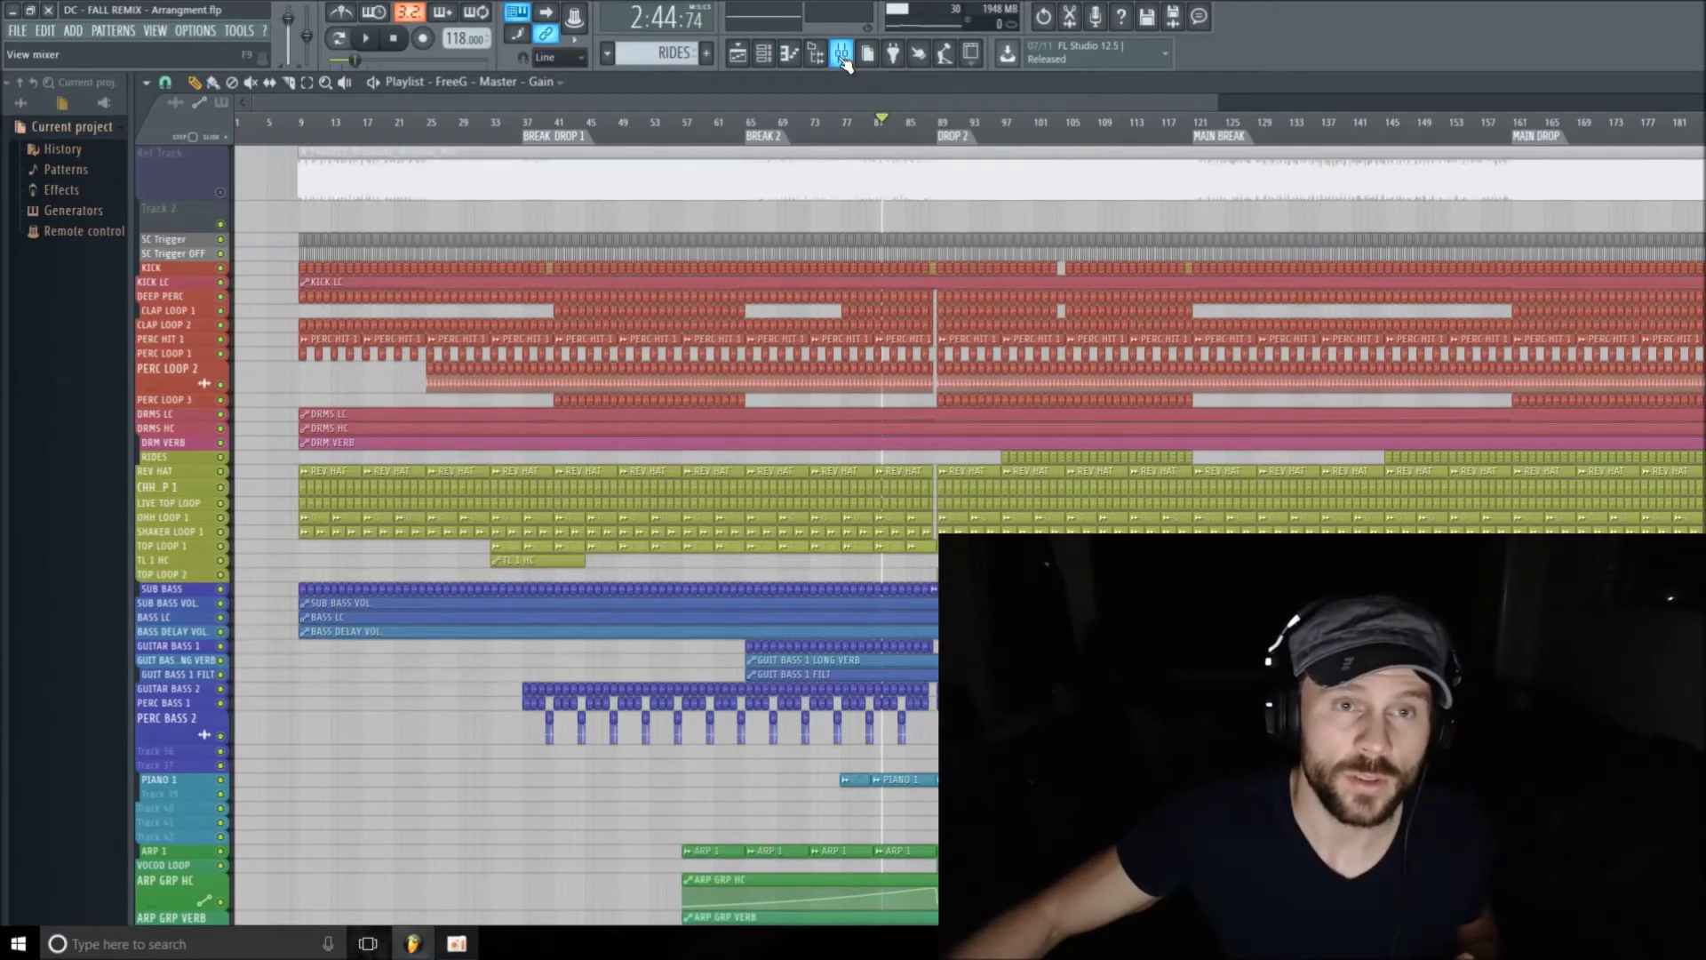
pyautogui.click(840, 55)
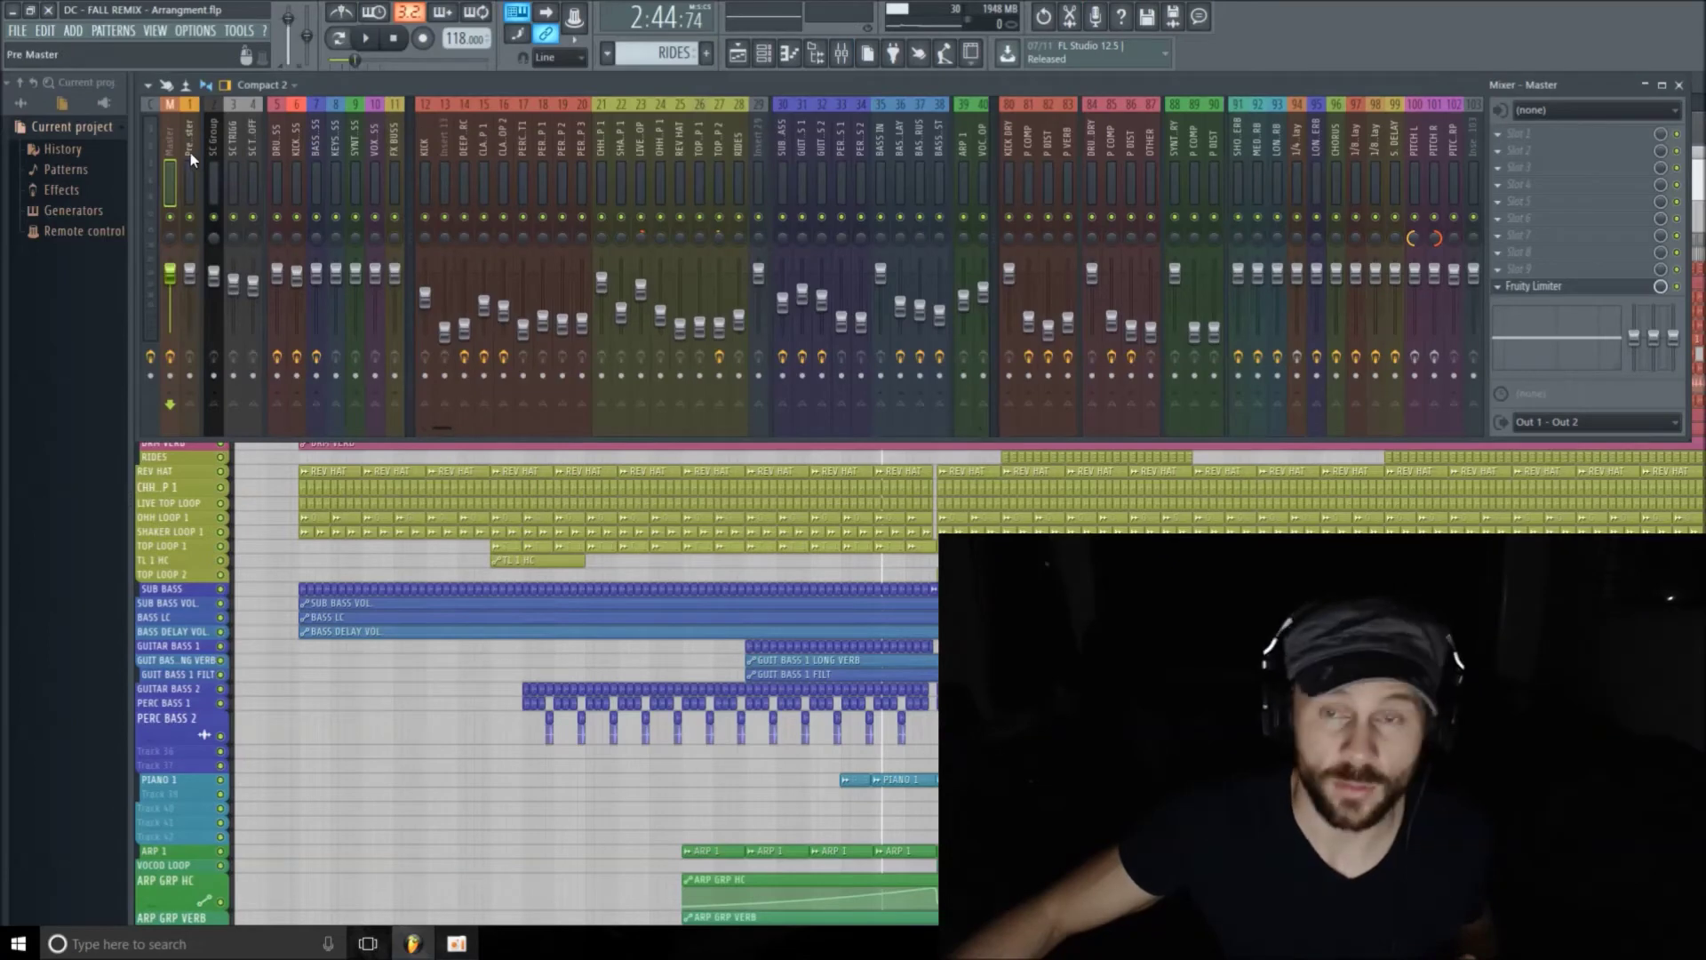
pyautogui.click(1500, 137)
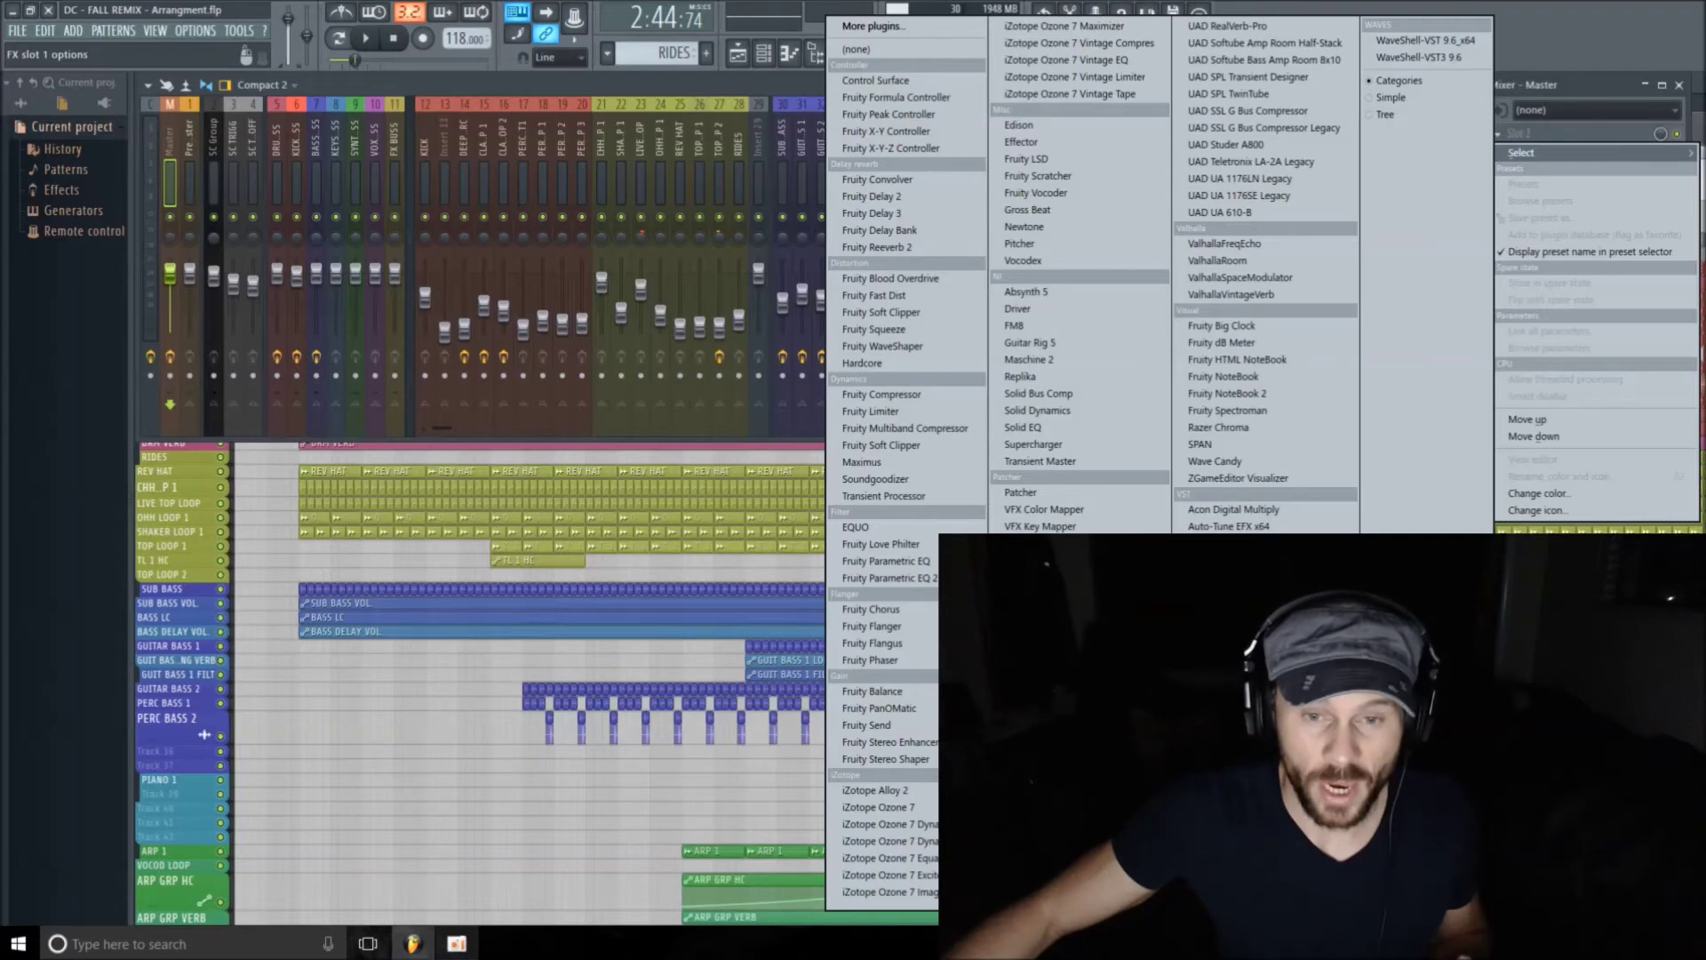
pyautogui.click(1235, 586)
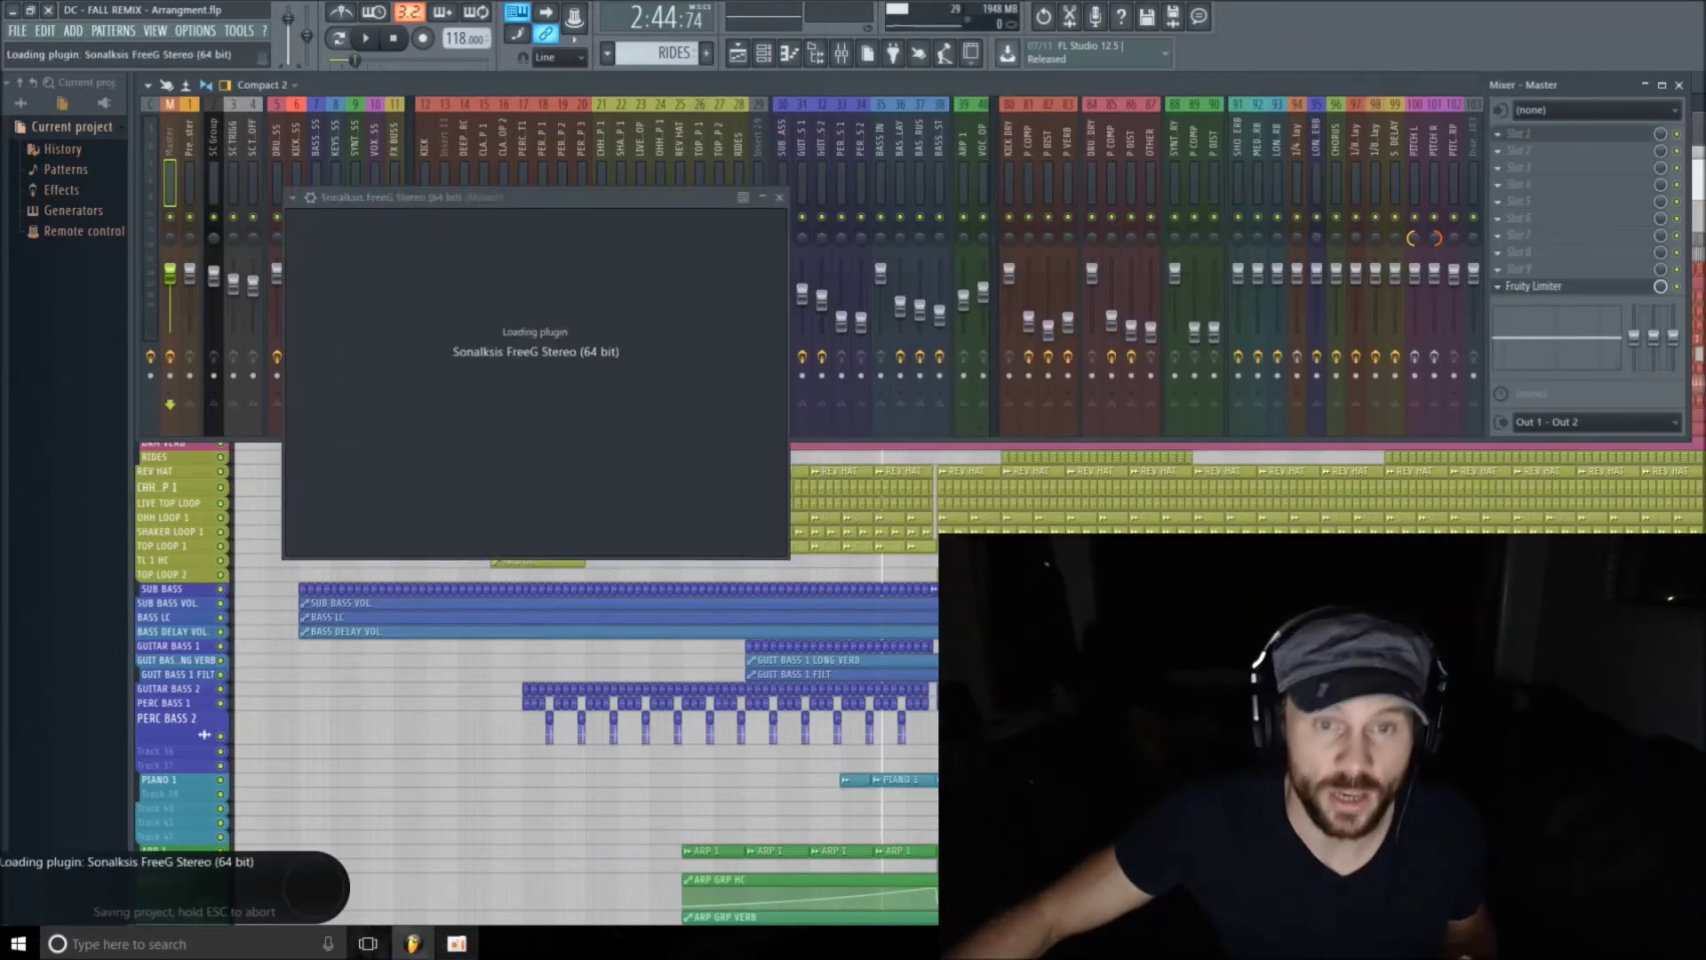
pyautogui.click(1678, 84)
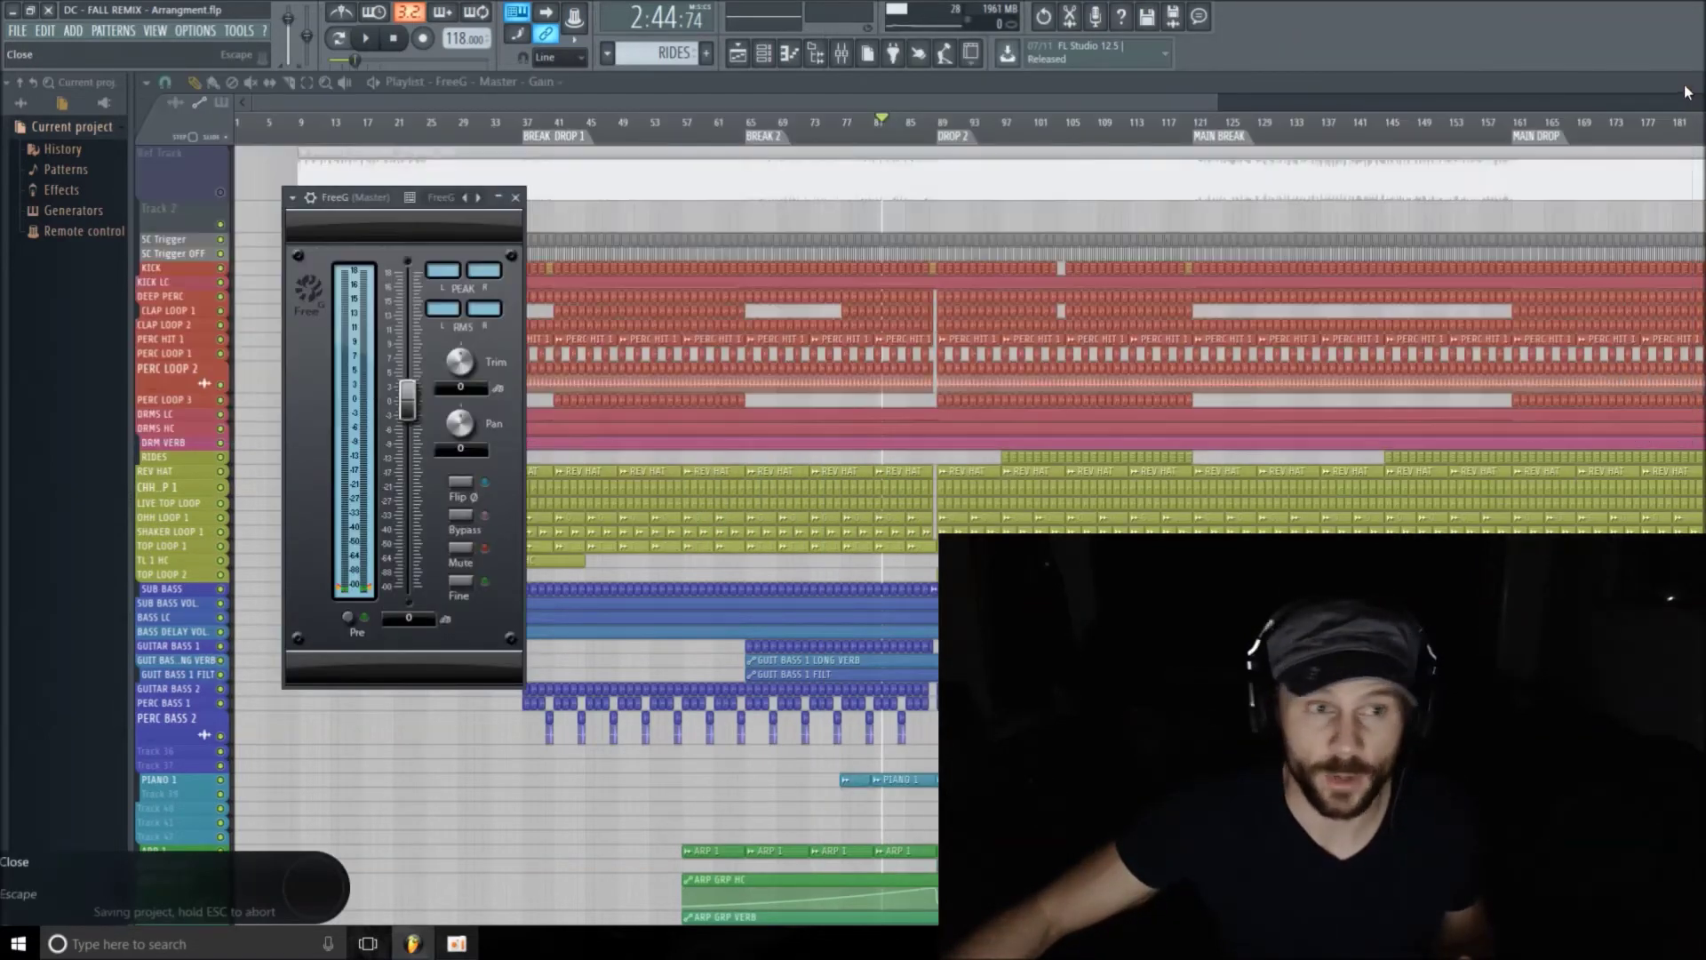
# Create an automation clip for the Gain parameter of FreeG on the Master.
pyautogui.click(291, 196)
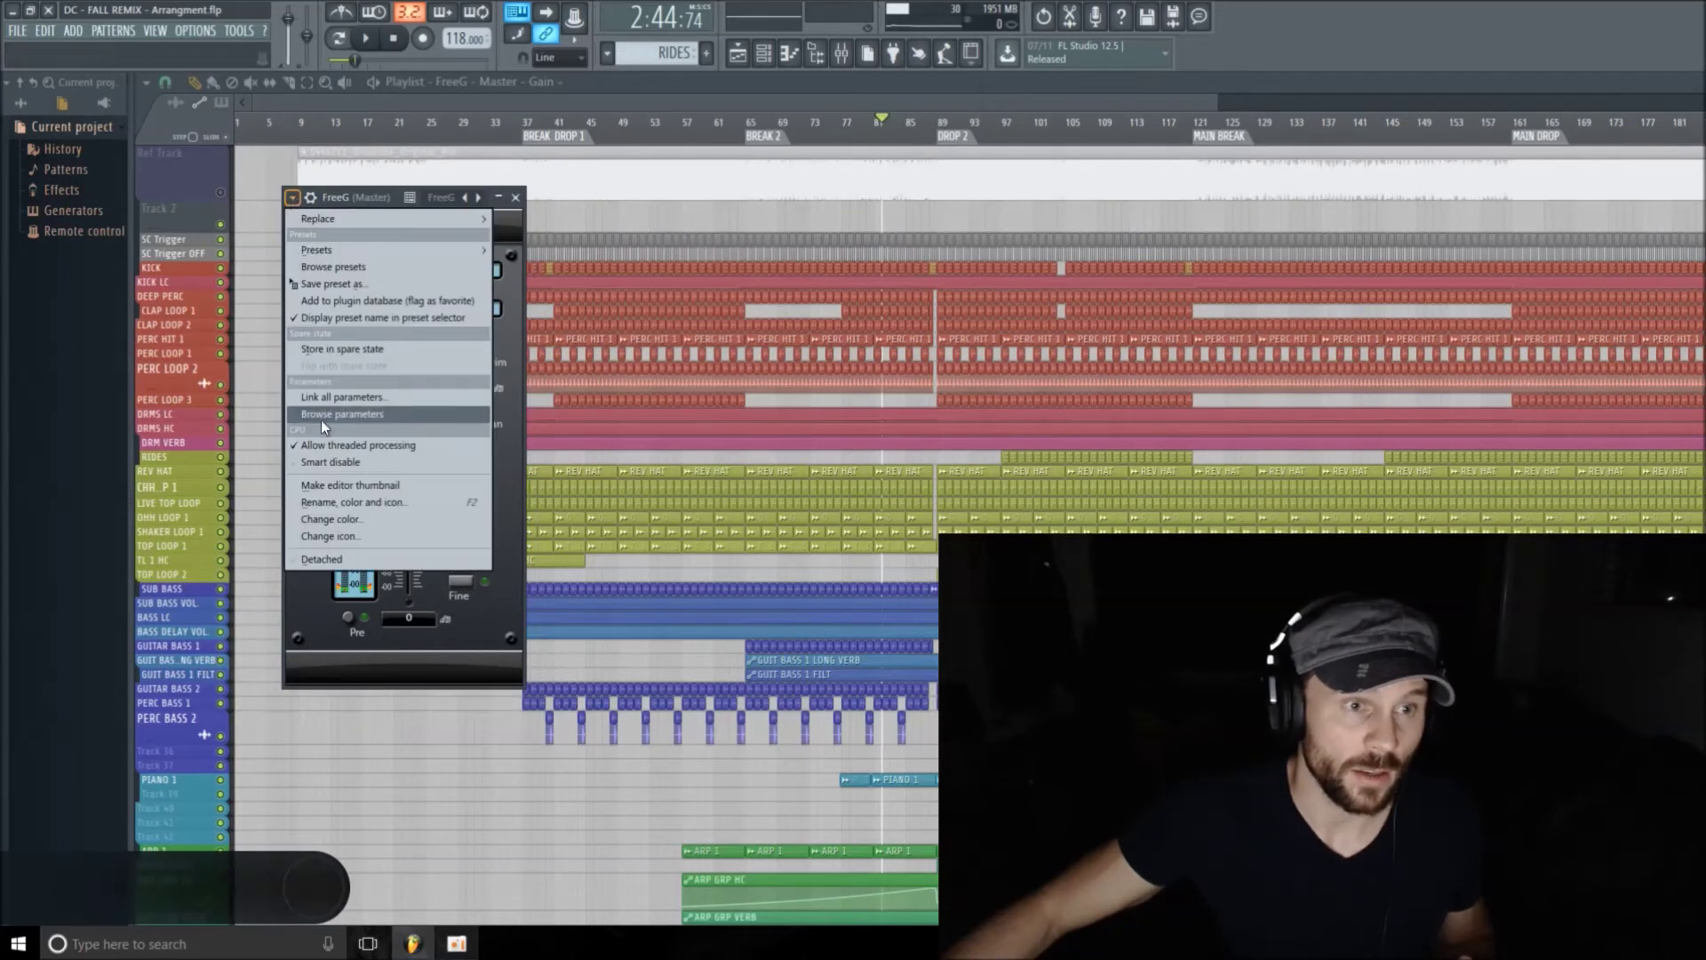
pyautogui.click(354, 413)
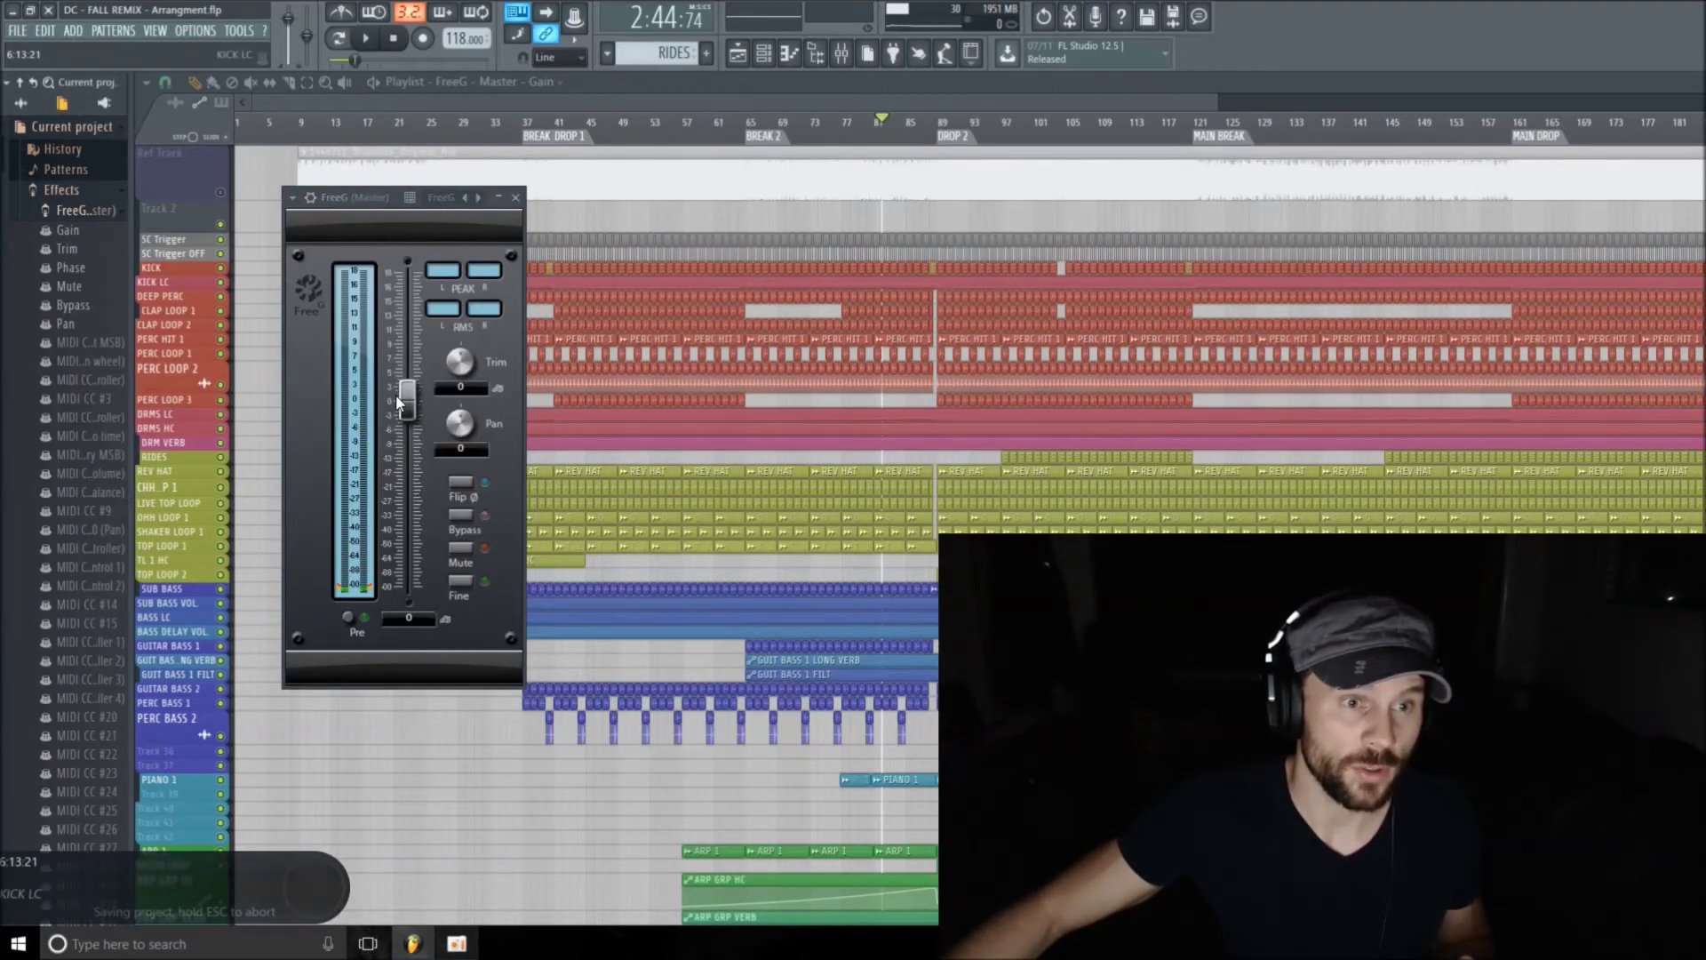
pyautogui.rightClick(72, 229)
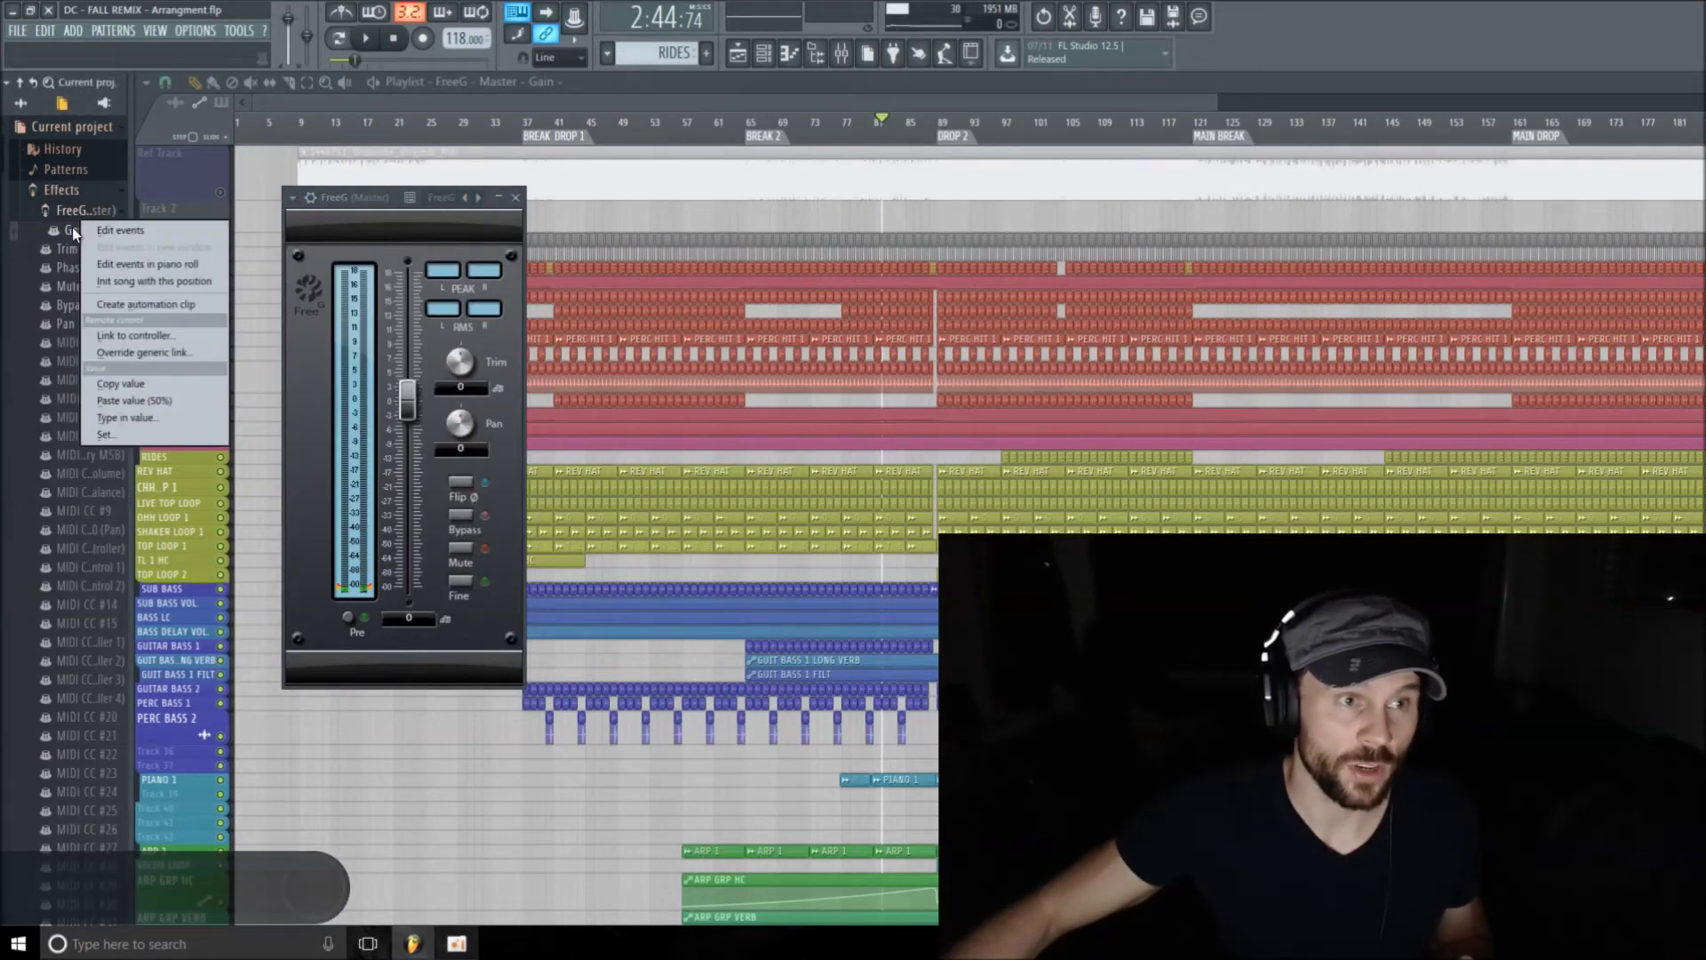
pyautogui.click(162, 304)
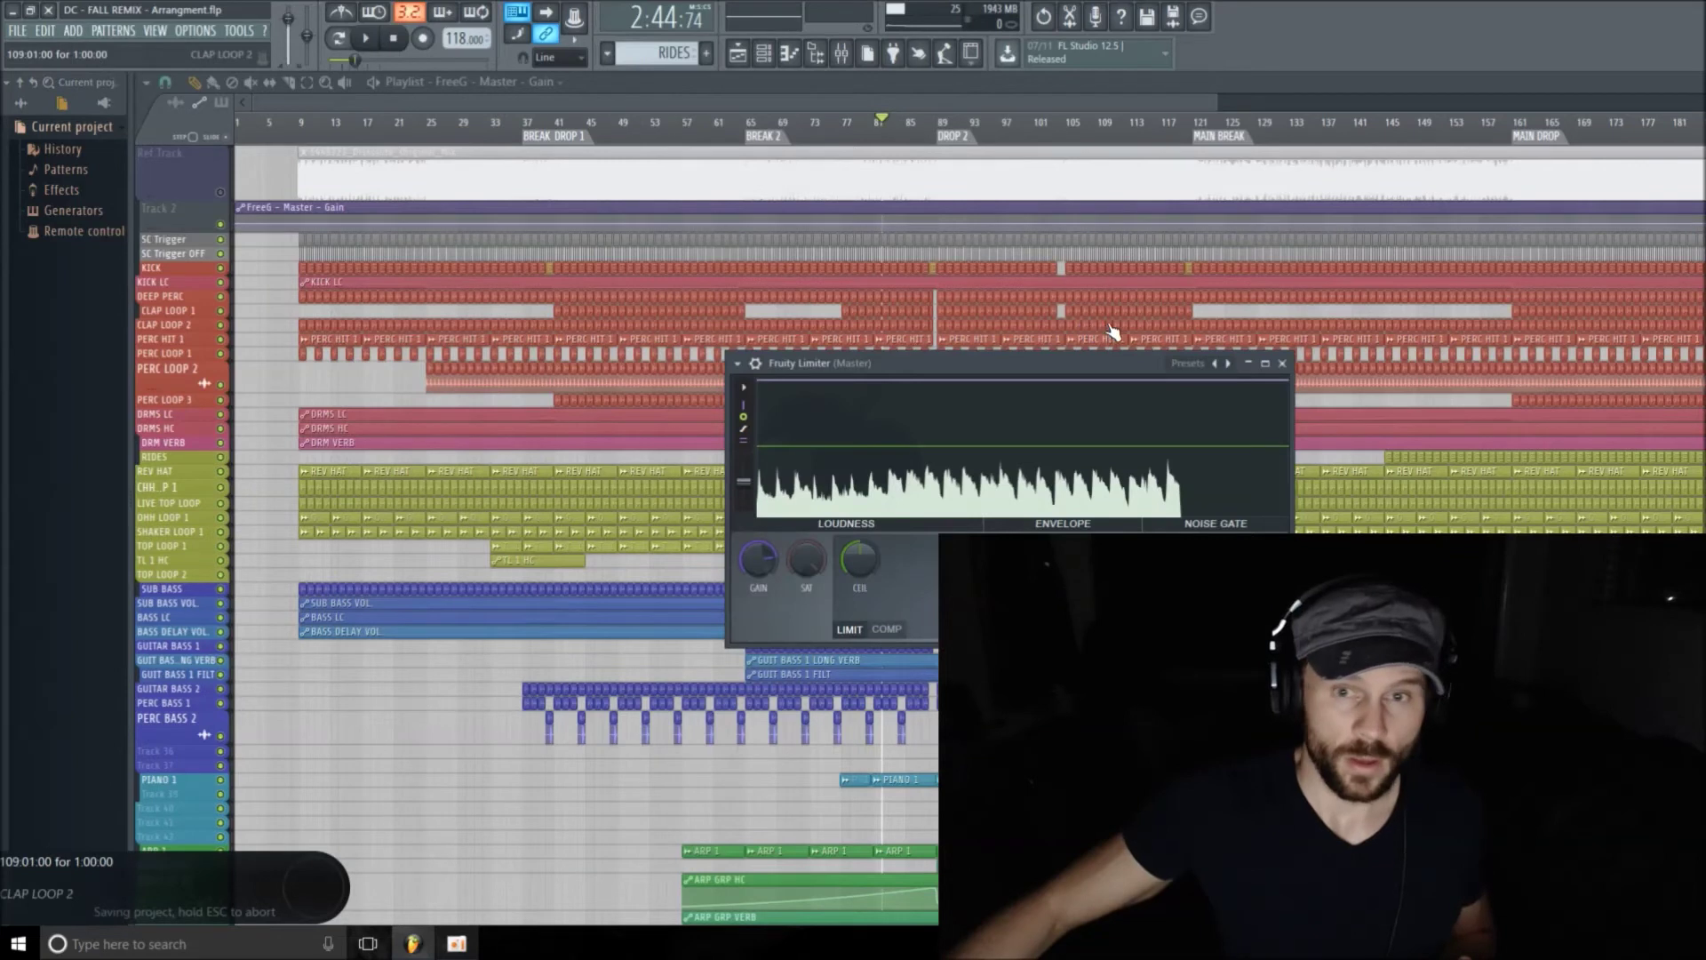
pyautogui.click(1283, 363)
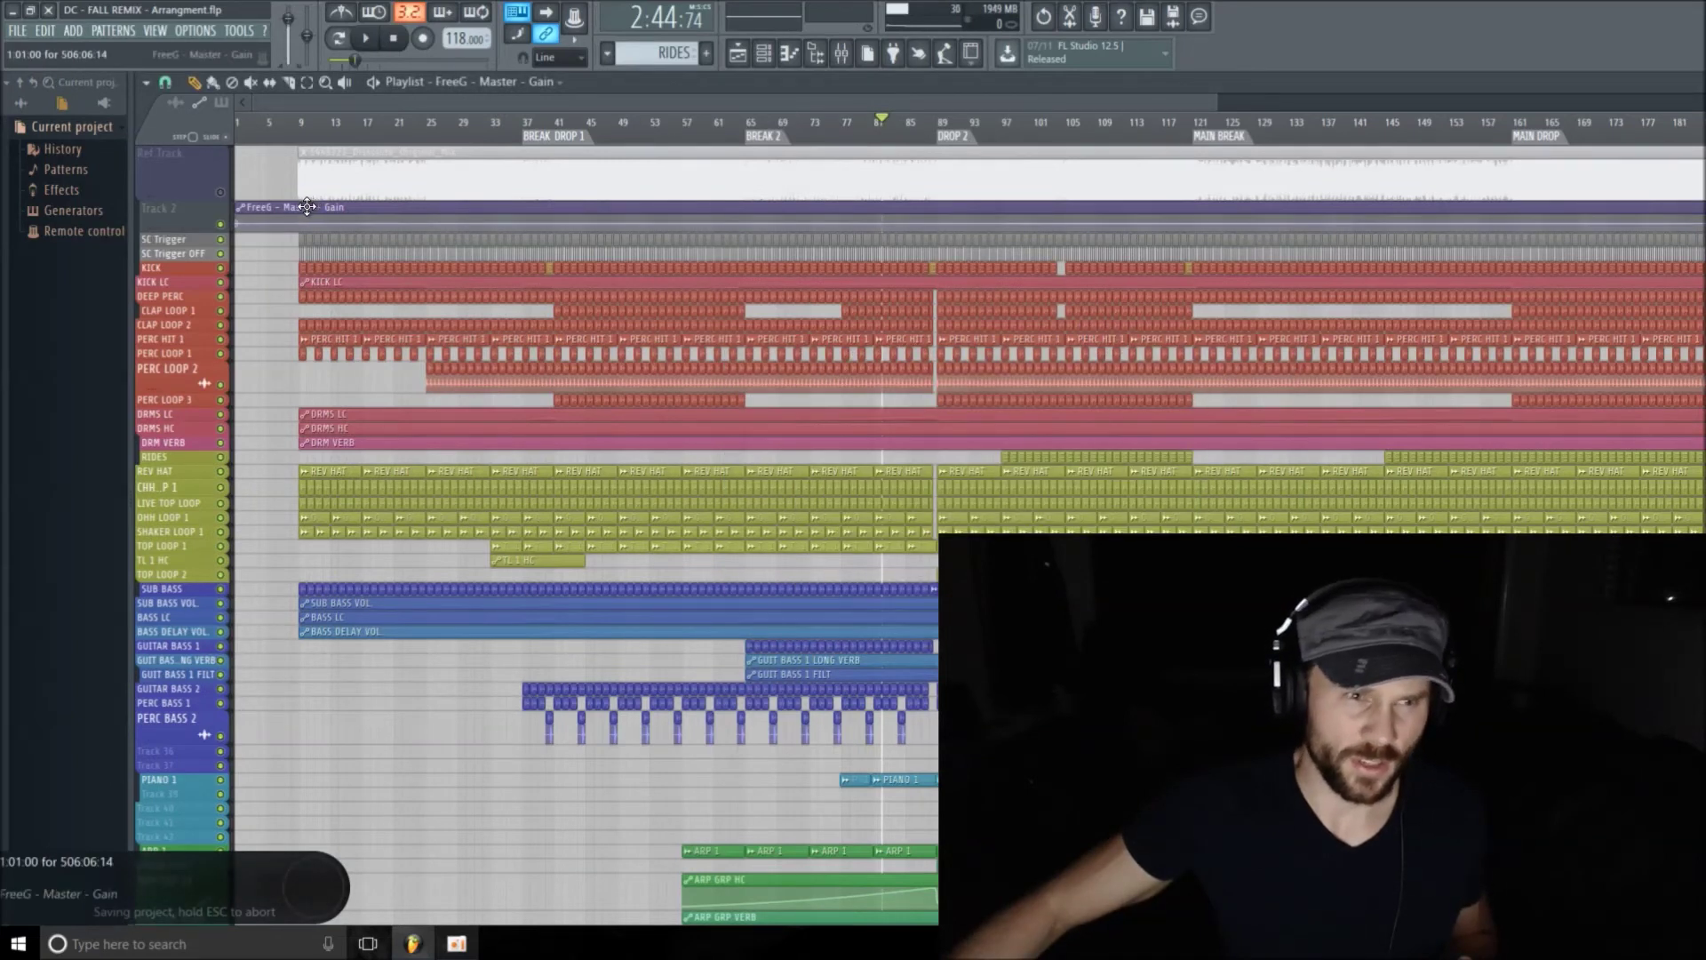
# Move the FreeG gain clip so it starts at bar 9 and increase Track 2's height.
pyautogui.moveTo(307, 207); pyautogui.dragTo(371, 207)
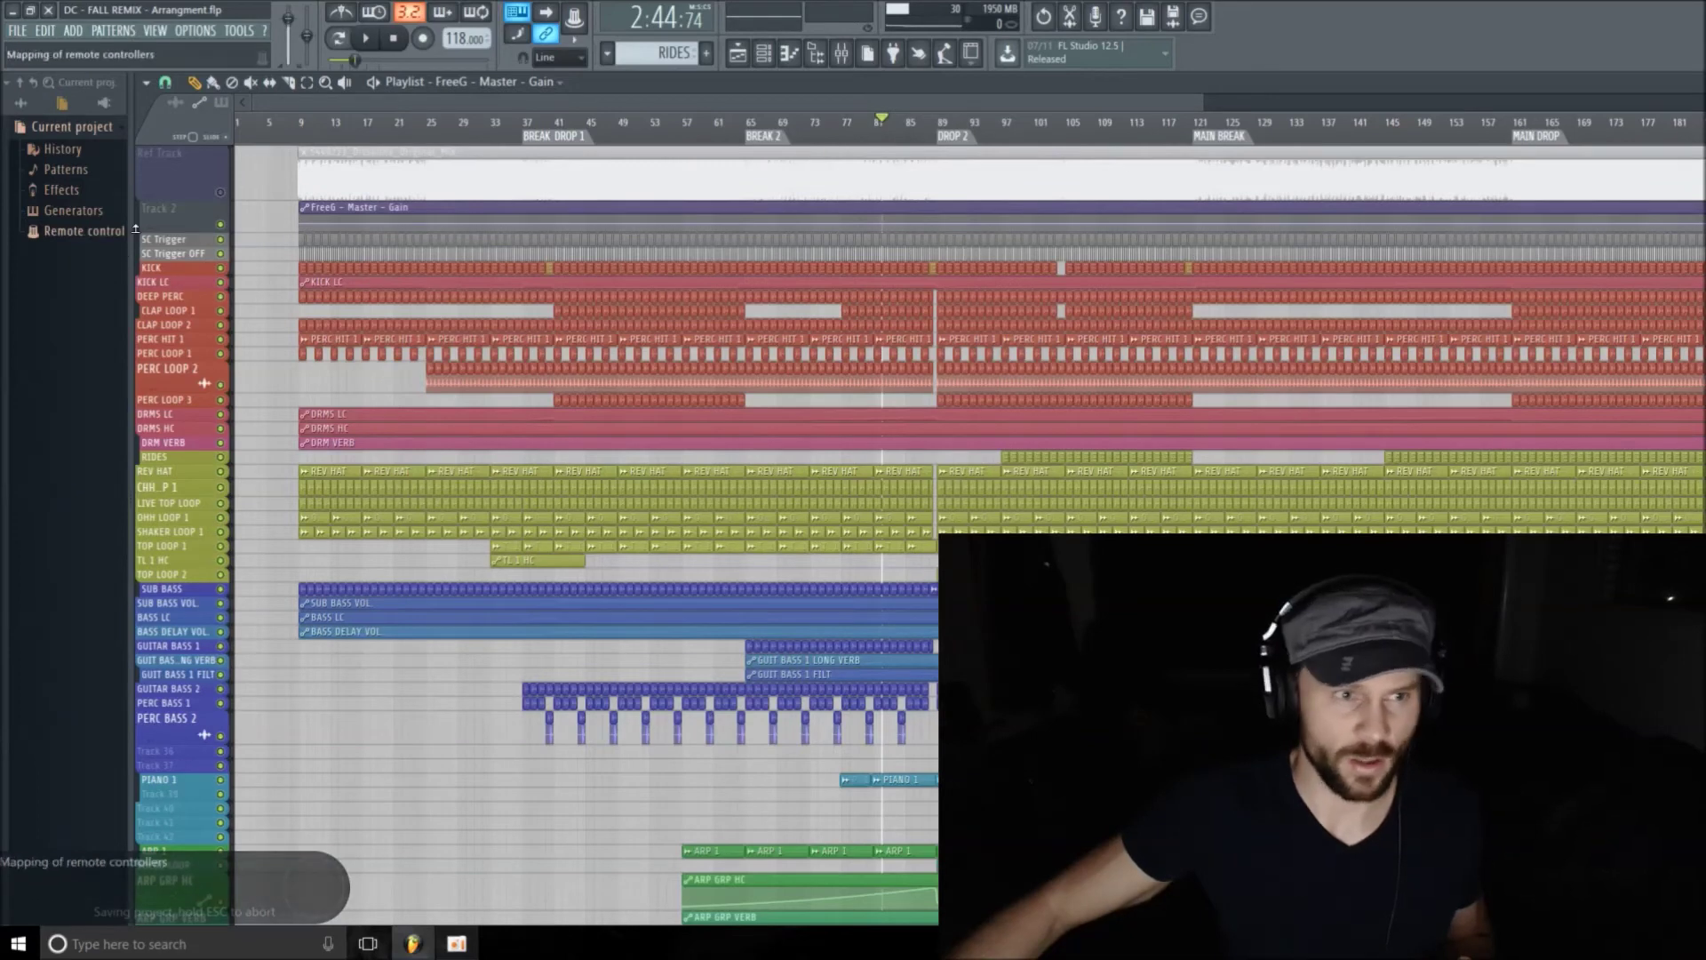
pyautogui.moveTo(135, 229); pyautogui.dragTo(135, 347)
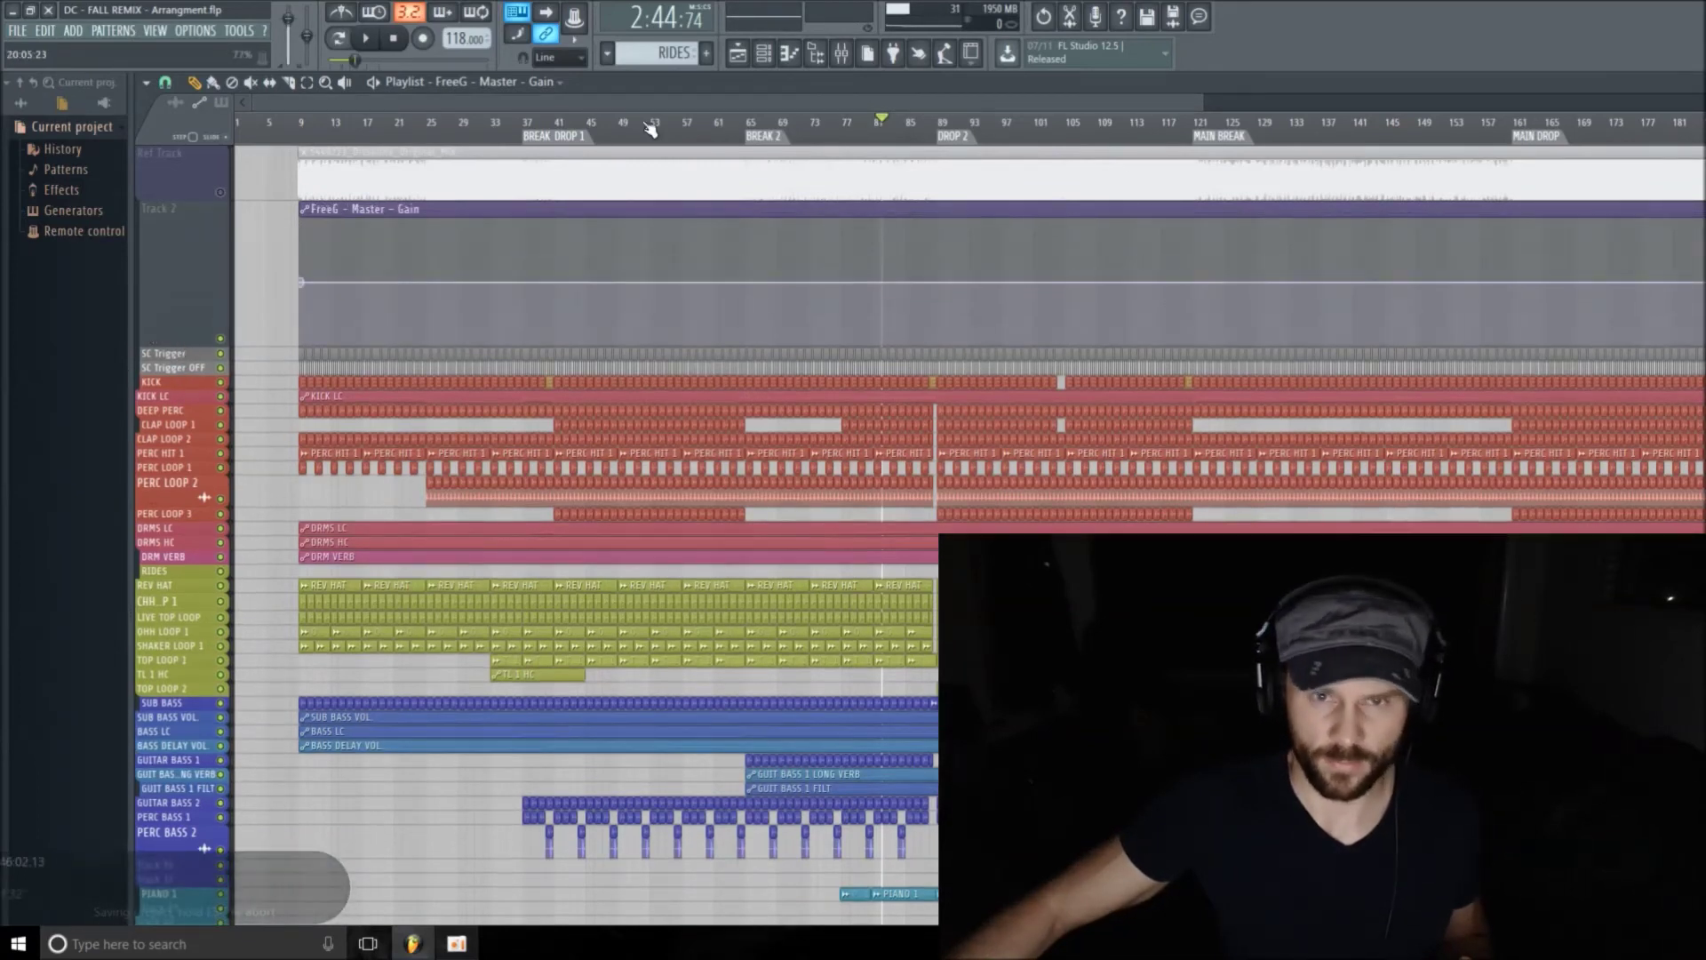
# Copy the value of the gain clip's first automation point at bar 9.
pyautogui.moveTo(1205, 106); pyautogui.dragTo(491, 122)
pyautogui.moveTo(488, 100); pyautogui.dragTo(504, 105)
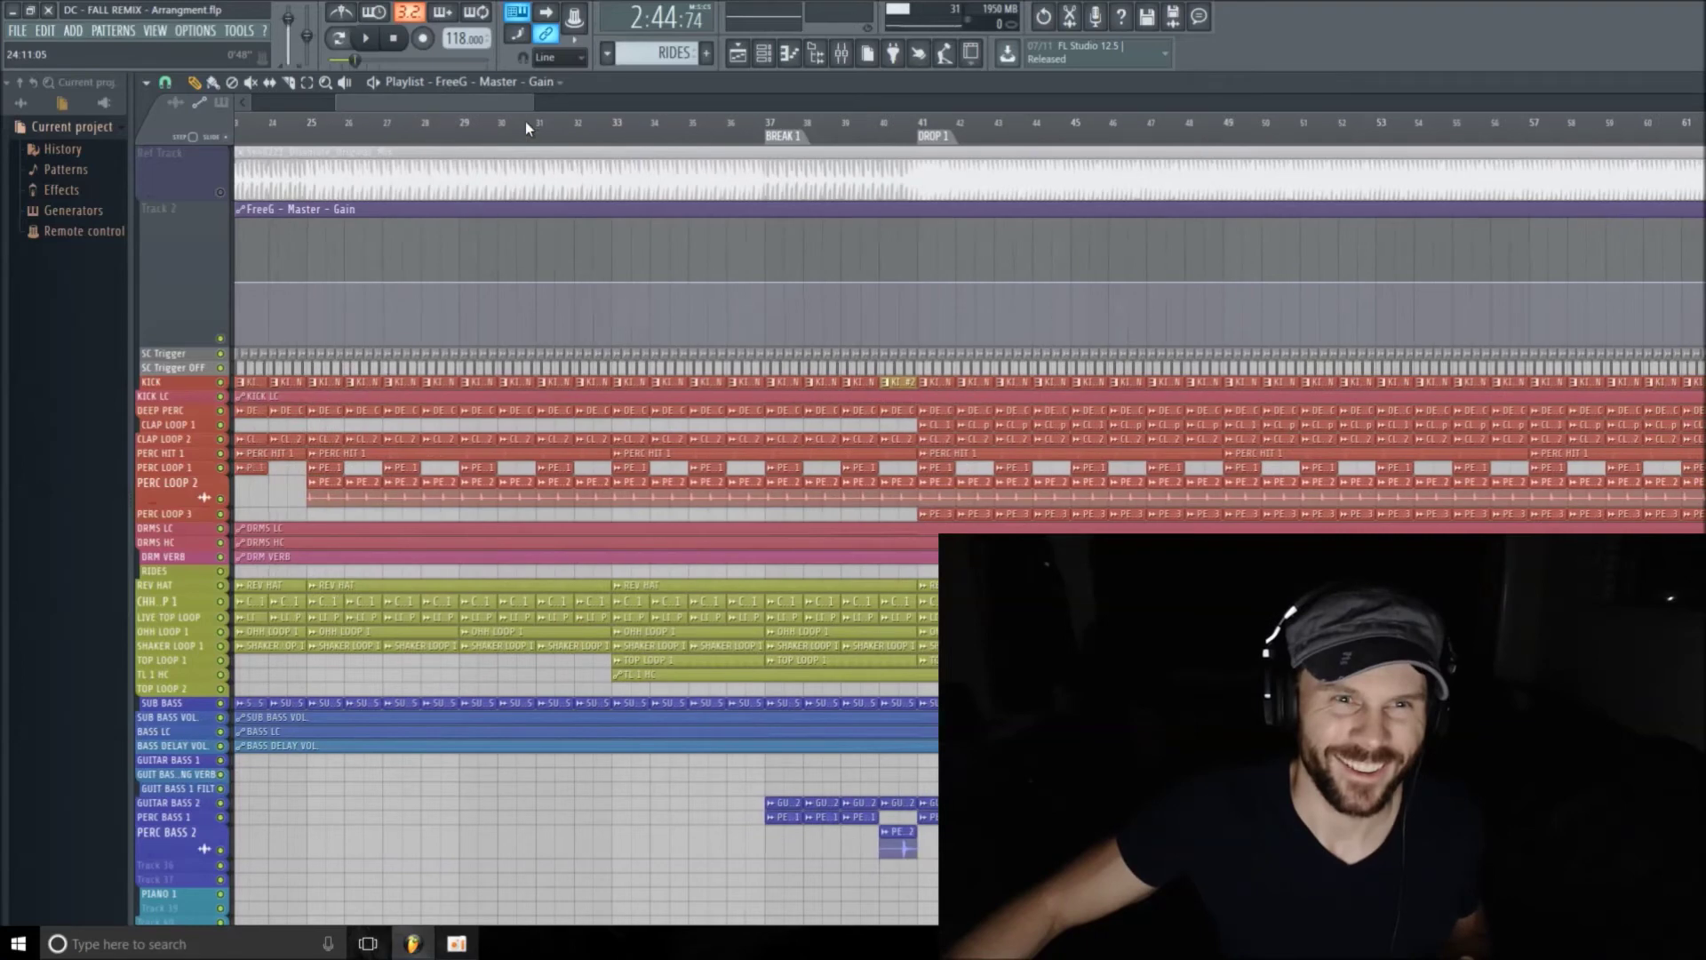
pyautogui.moveTo(530, 99); pyautogui.dragTo(455, 102)
pyautogui.rightClick(397, 283)
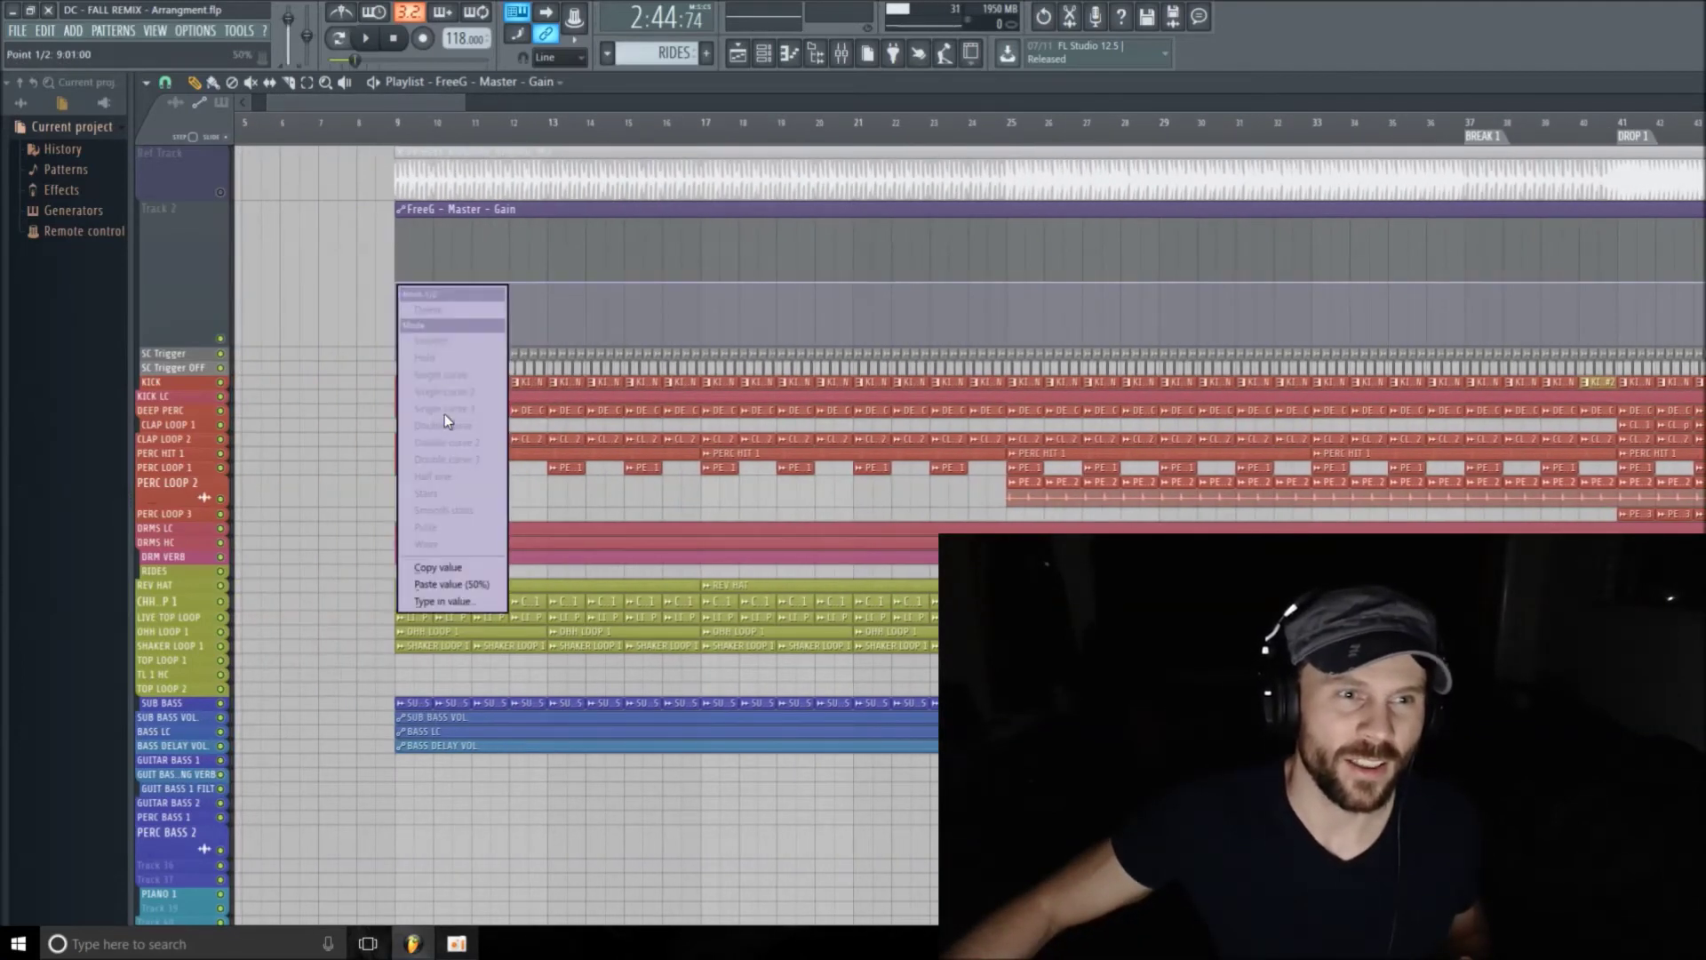
pyautogui.click(451, 565)
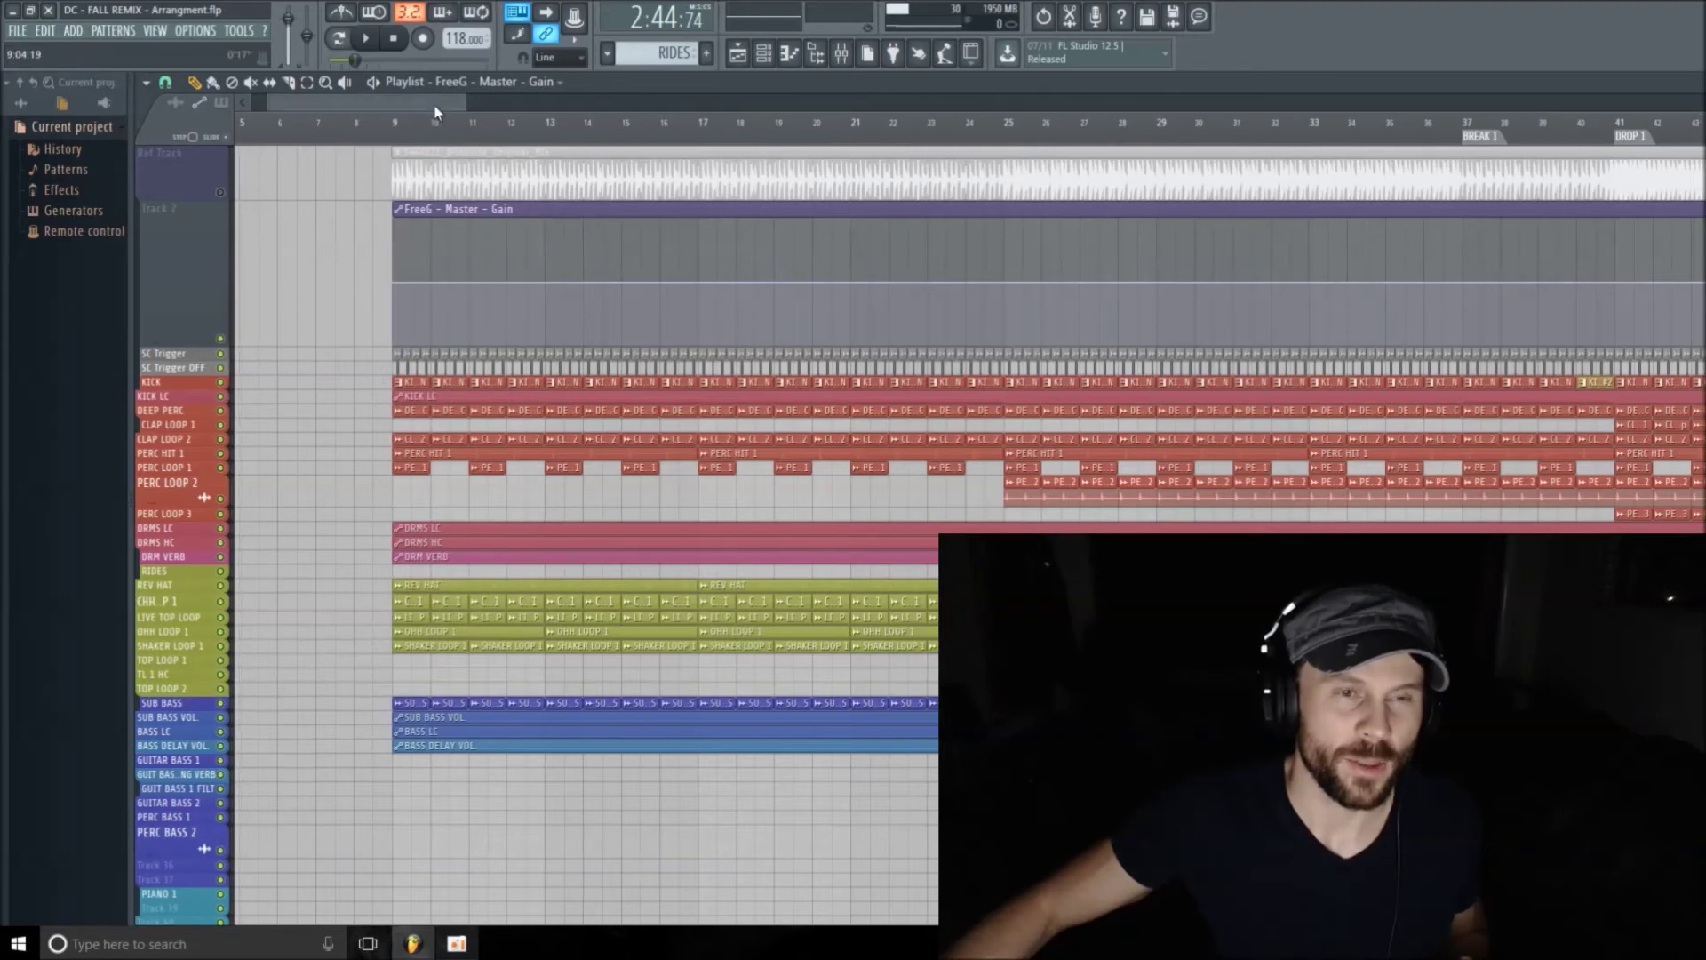
# Add an automation point to the gain clip at bar 37, where Break 1 begins.
pyautogui.moveTo(429, 110); pyautogui.dragTo(480, 107)
pyautogui.click(948, 283)
pyautogui.rightClick(951, 283)
pyautogui.press('Escape')
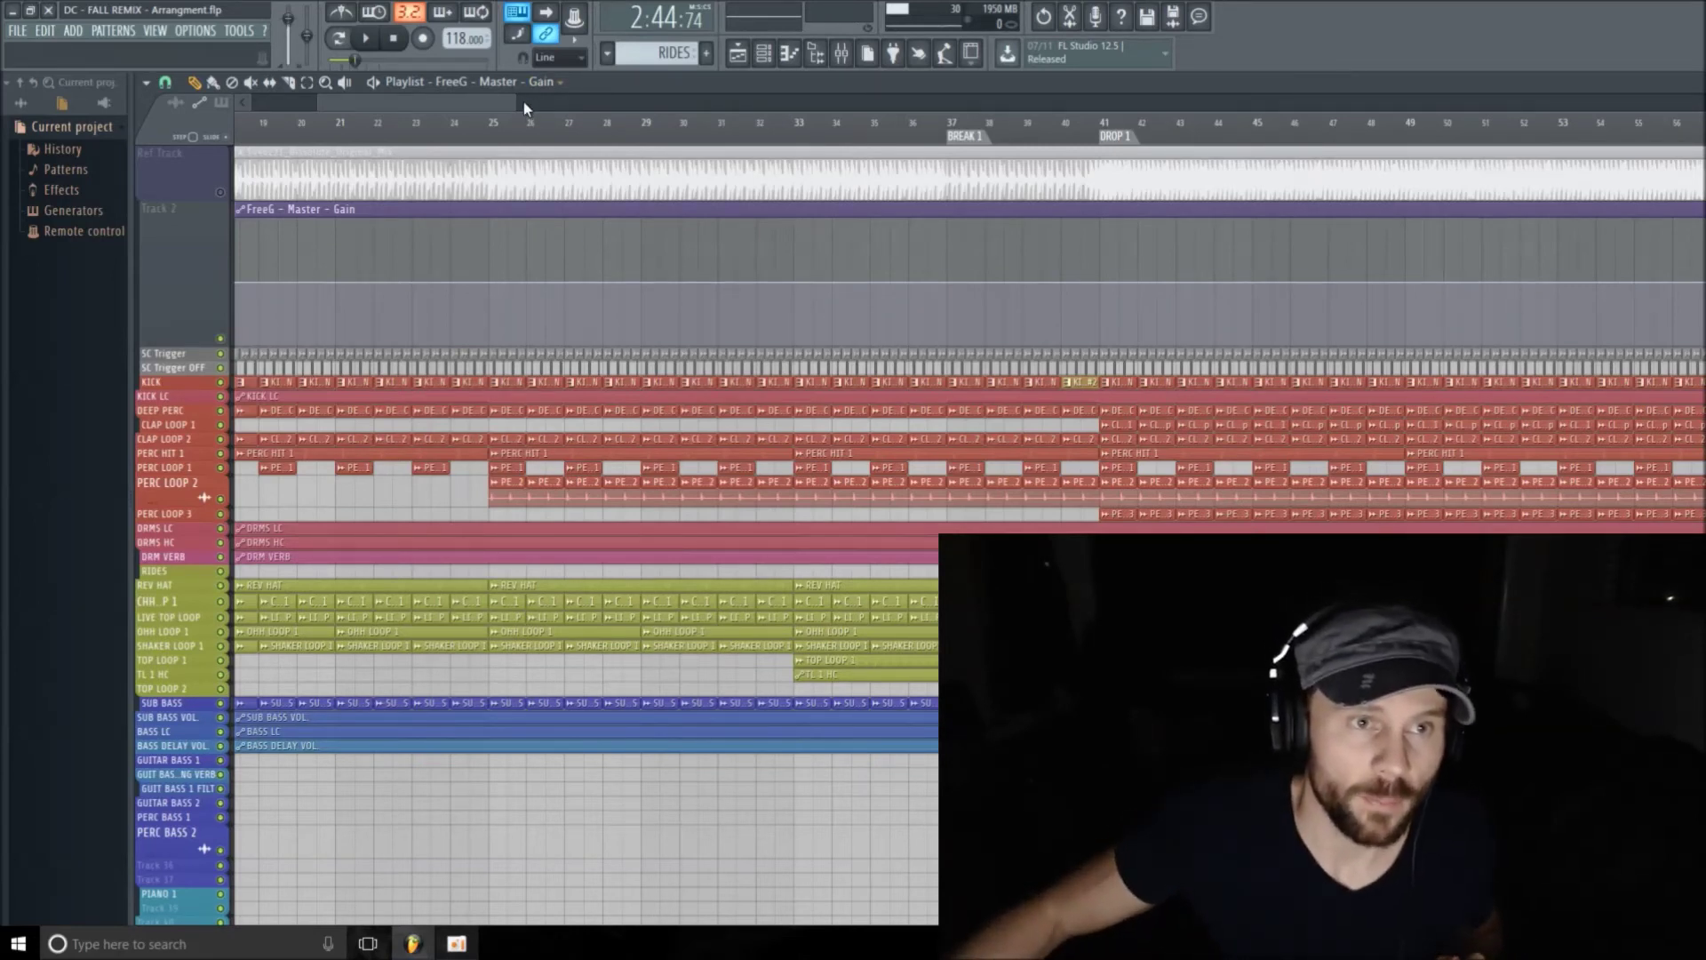
# Shape a gain dip before Drop 1, pasting the copied 50% value onto the bar 41 point and lowering the point just before it.
pyautogui.moveTo(515, 102); pyautogui.dragTo(541, 102)
pyautogui.moveTo(191, 341); pyautogui.dragTo(191, 424)
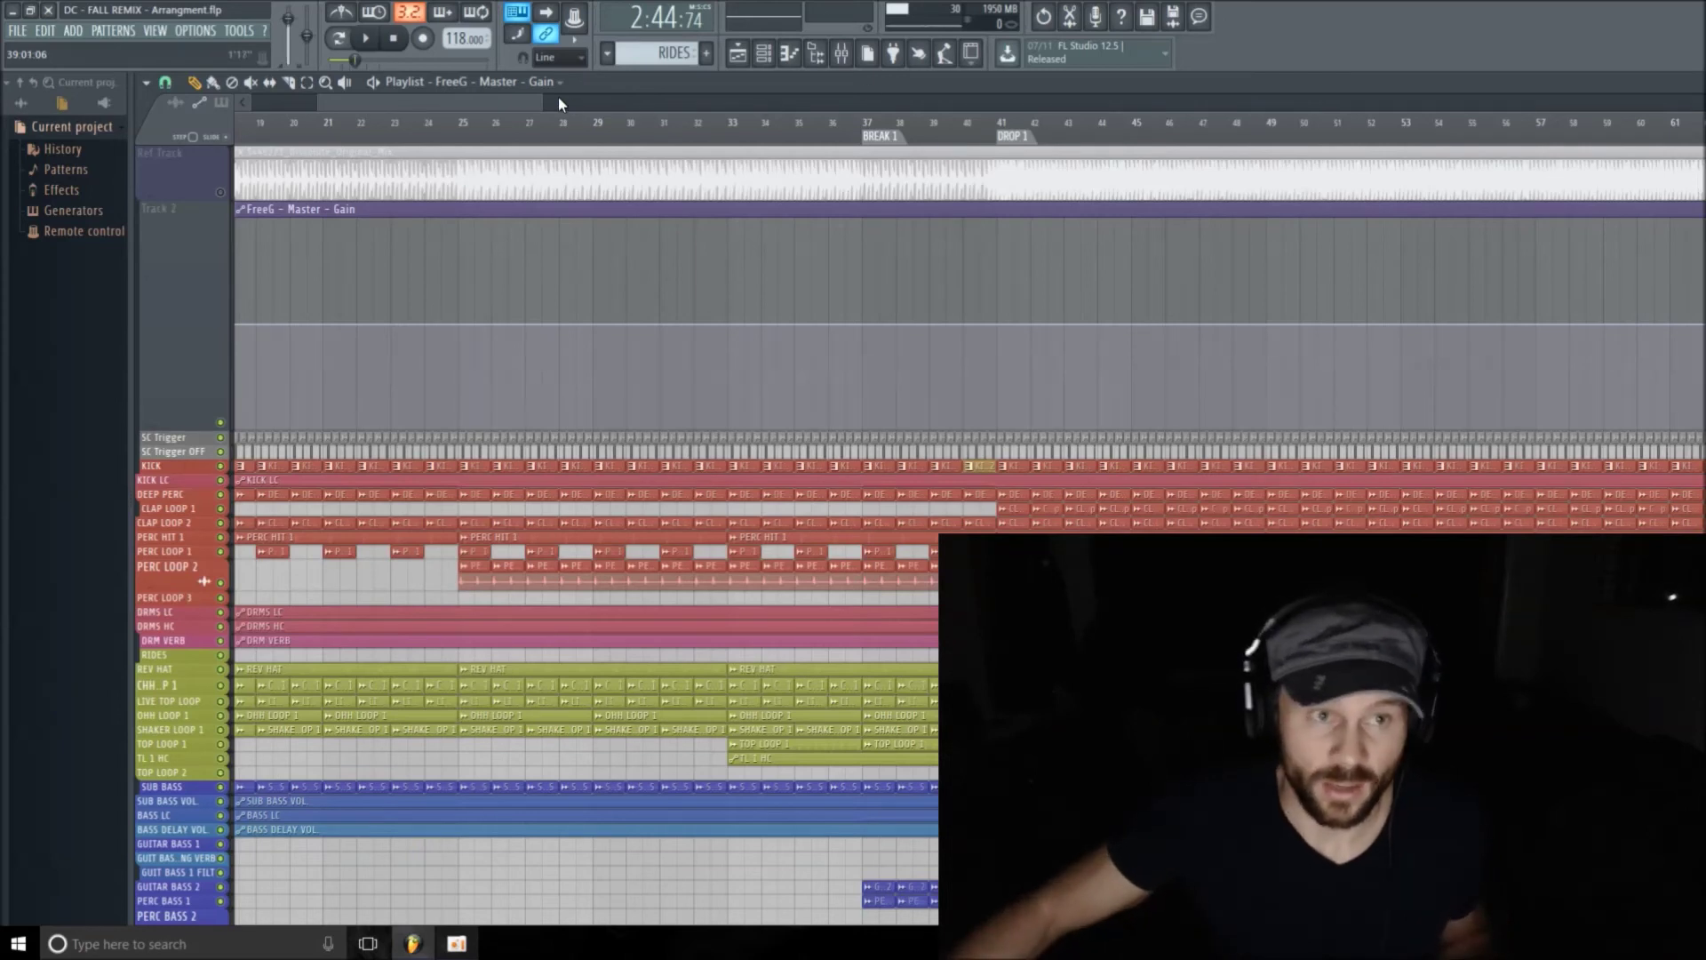
pyautogui.moveTo(541, 102)
pyautogui.mouseDown()
pyautogui.moveTo(478, 105)
pyautogui.moveTo(519, 103)
pyautogui.mouseUp()
pyautogui.moveTo(845, 325); pyautogui.dragTo(856, 327)
pyautogui.rightClick(855, 327)
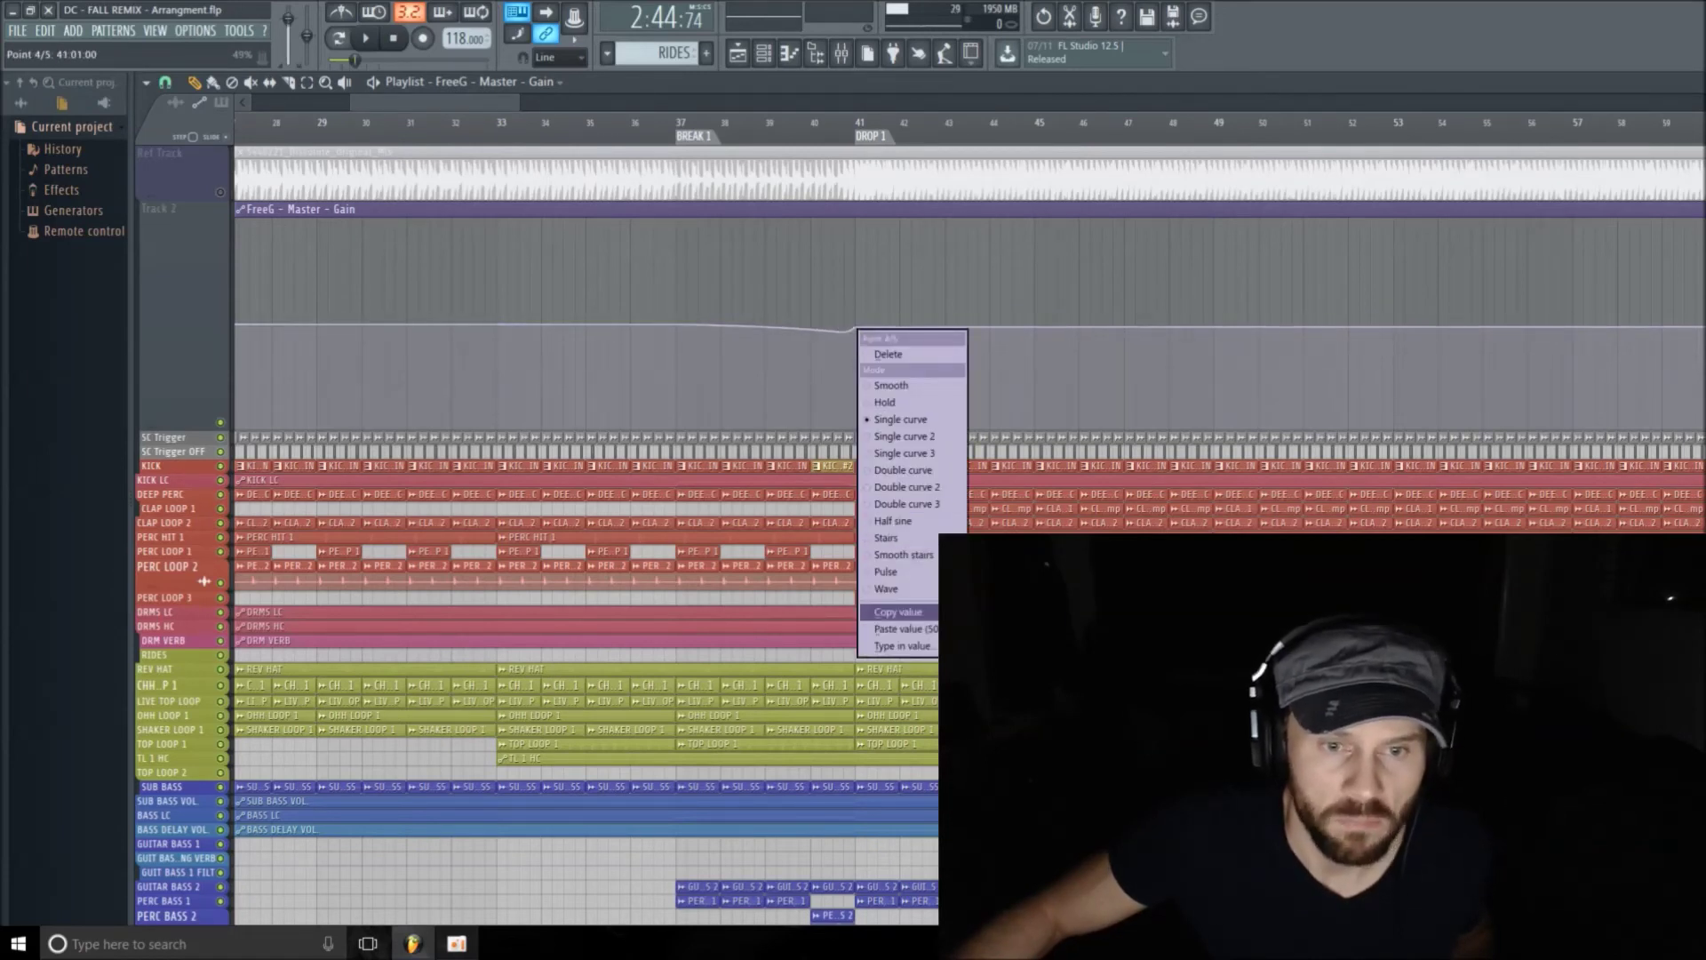
pyautogui.click(902, 628)
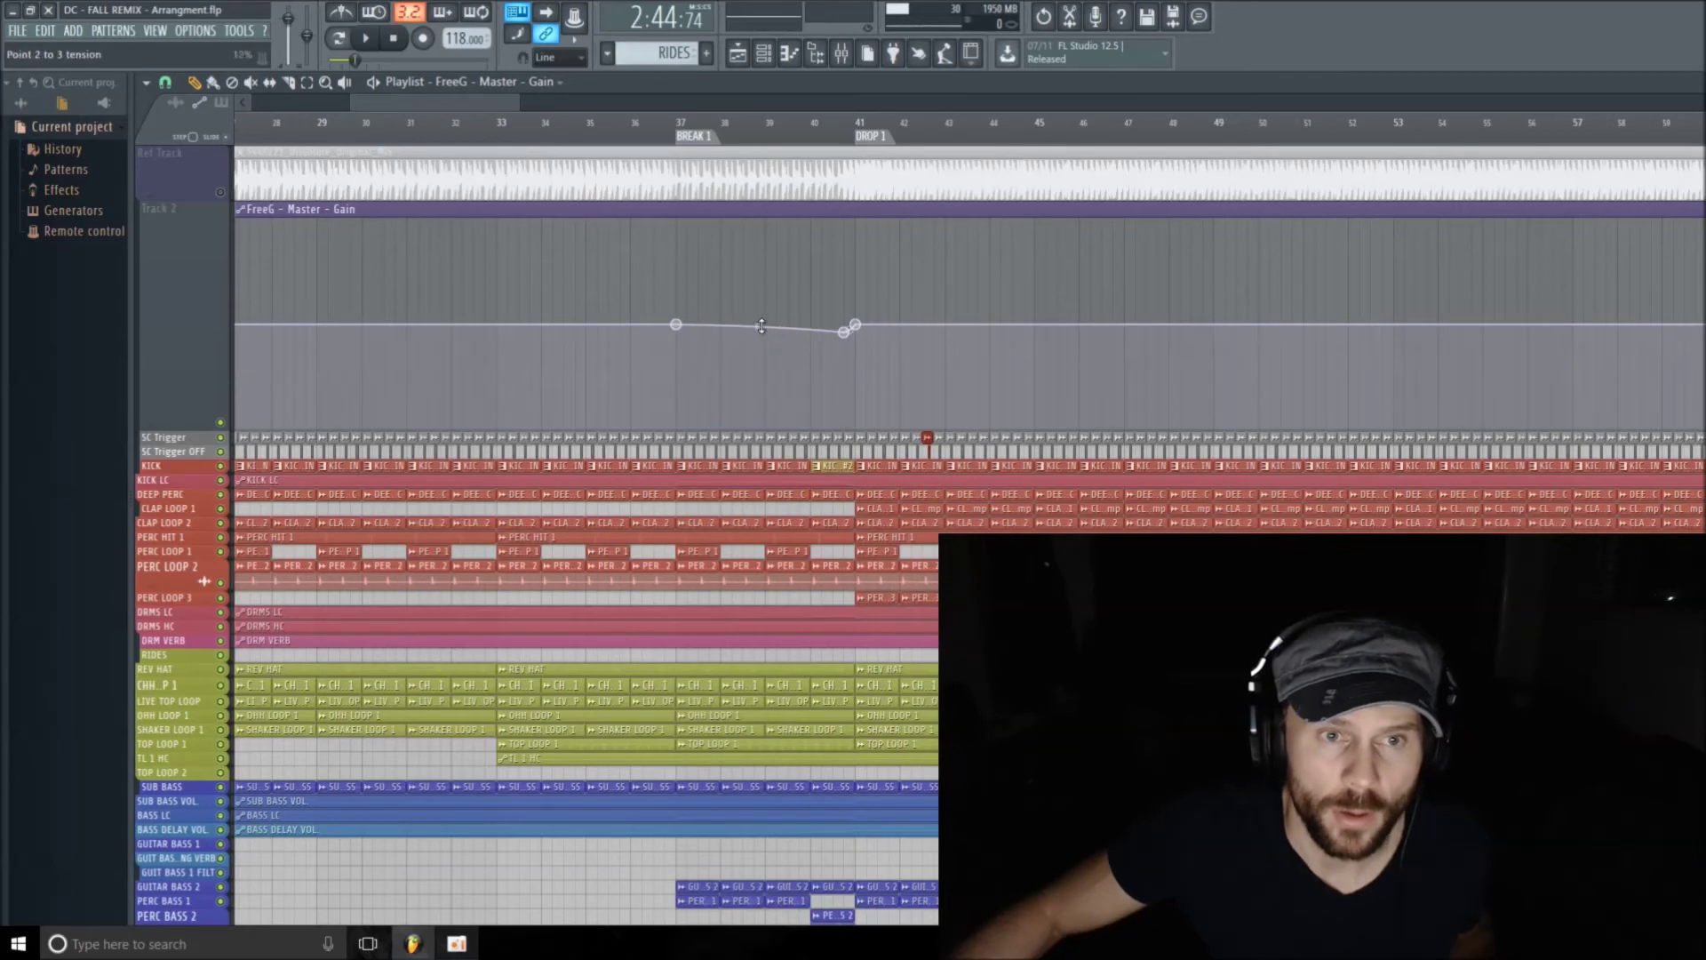
pyautogui.moveTo(851, 338); pyautogui.dragTo(850, 336)
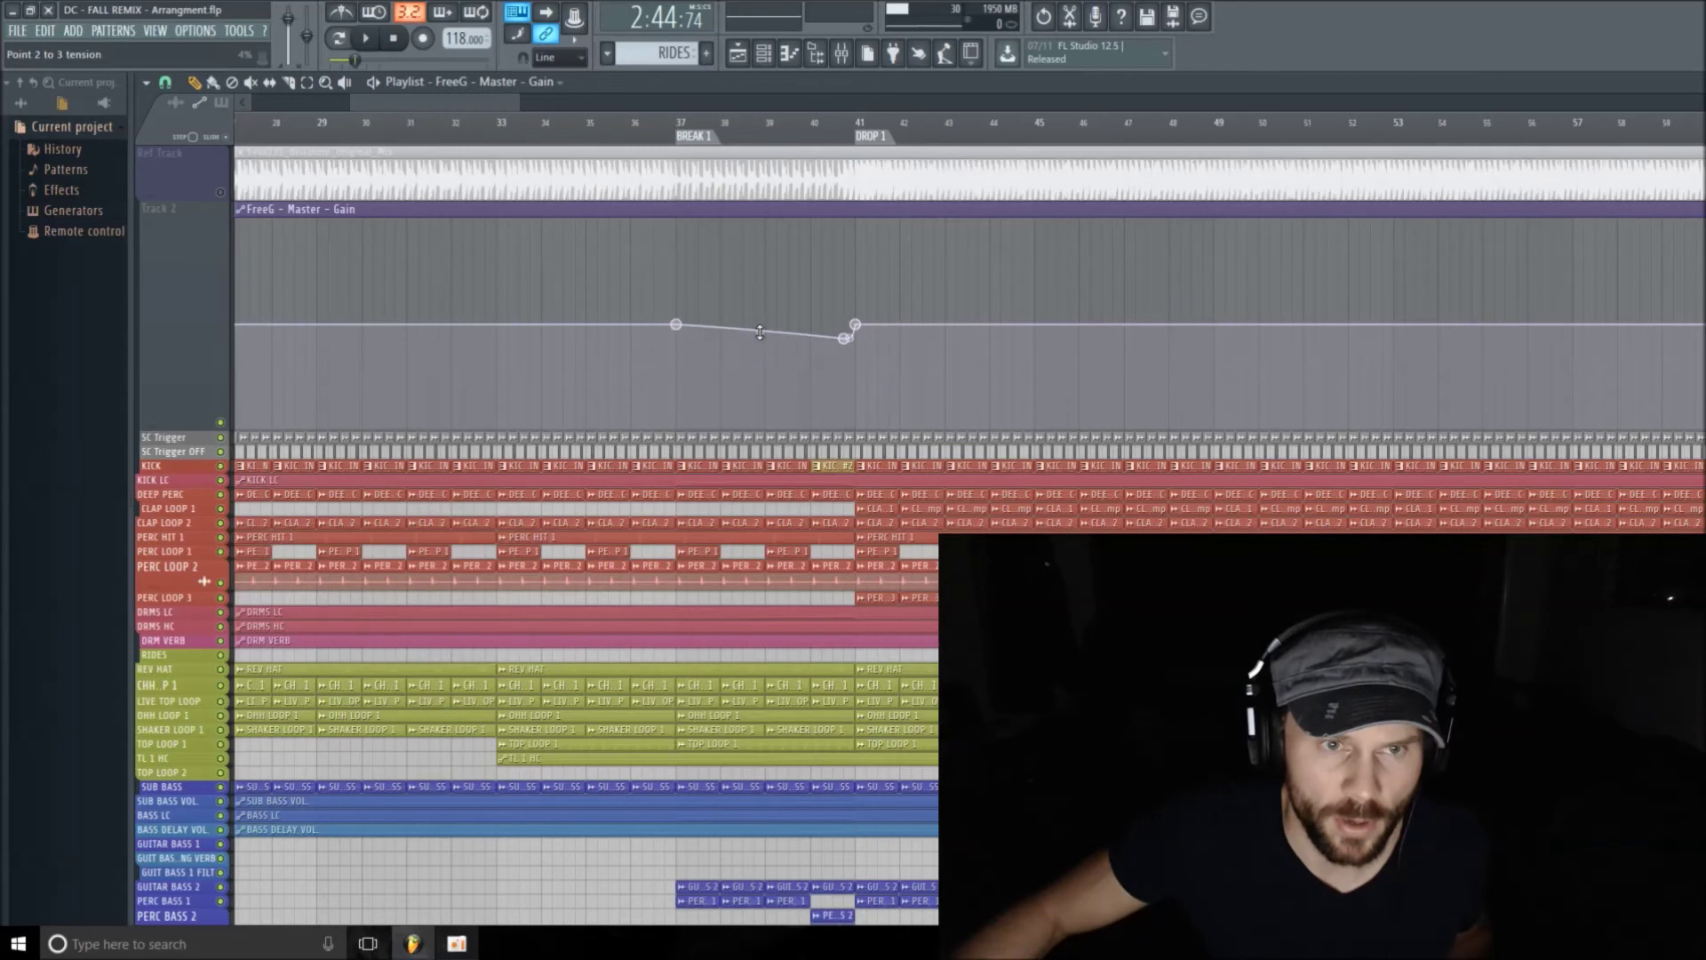
# Play from around bar 35 into Drop 1, first with the gain automation active and again with Track 2 muted.
pyautogui.click(577, 122)
pyautogui.moveTo(686, 382)
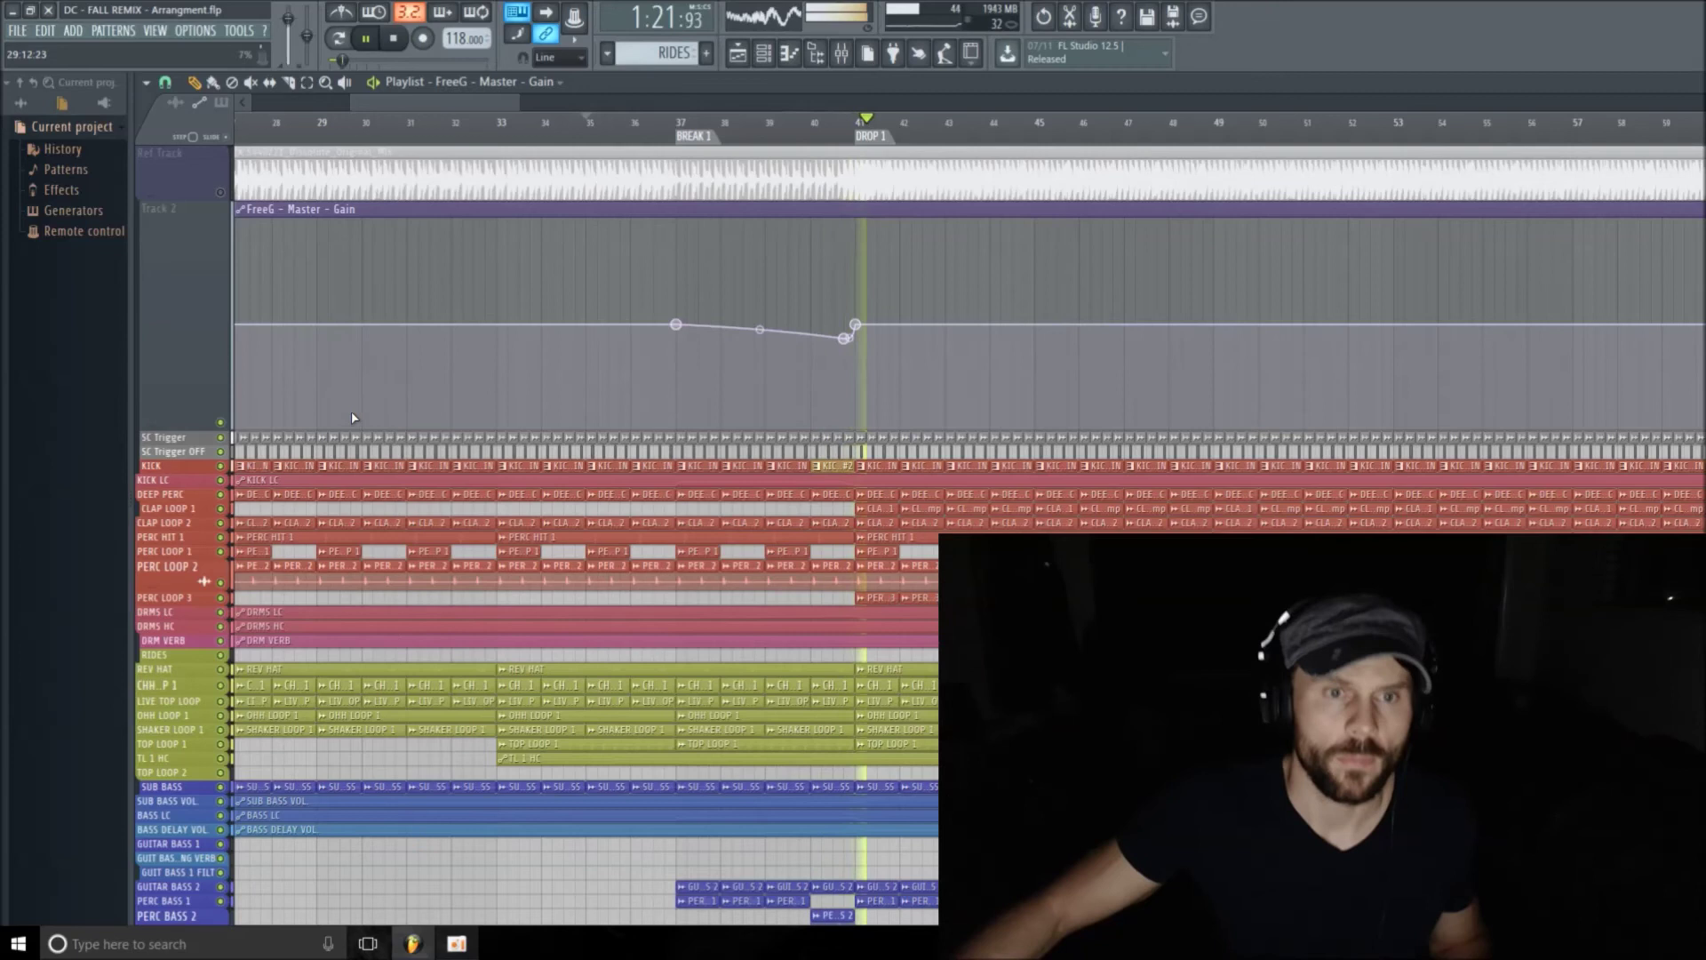
pyautogui.click(220, 422)
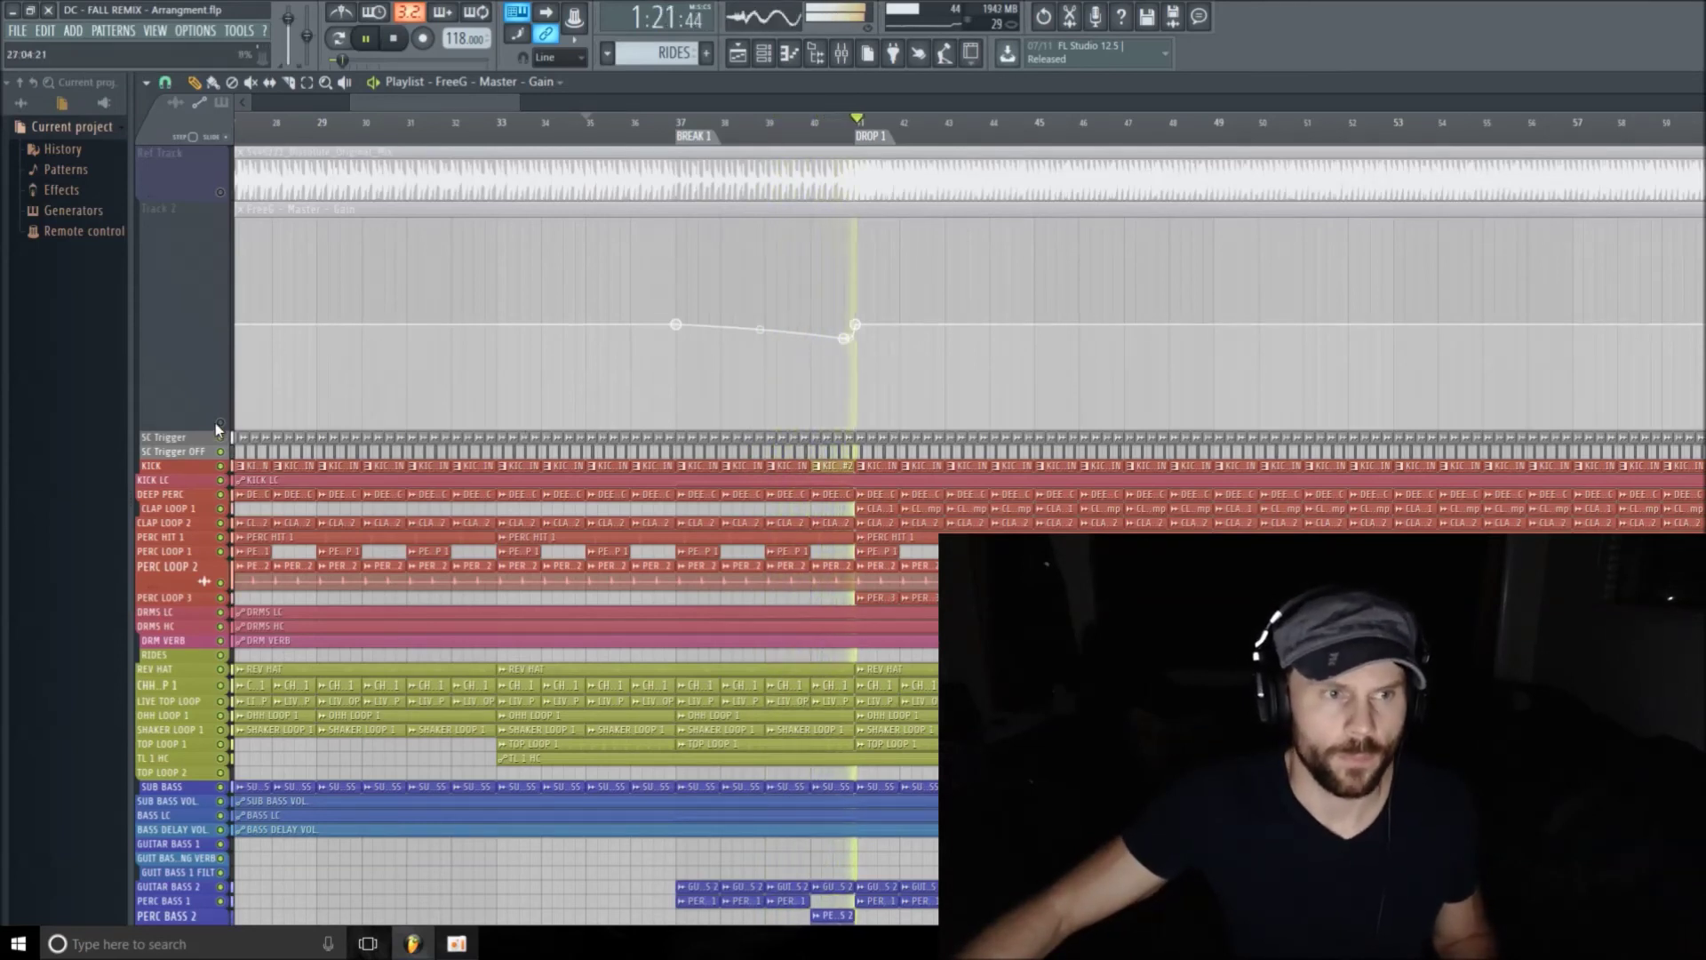
pyautogui.press('space')
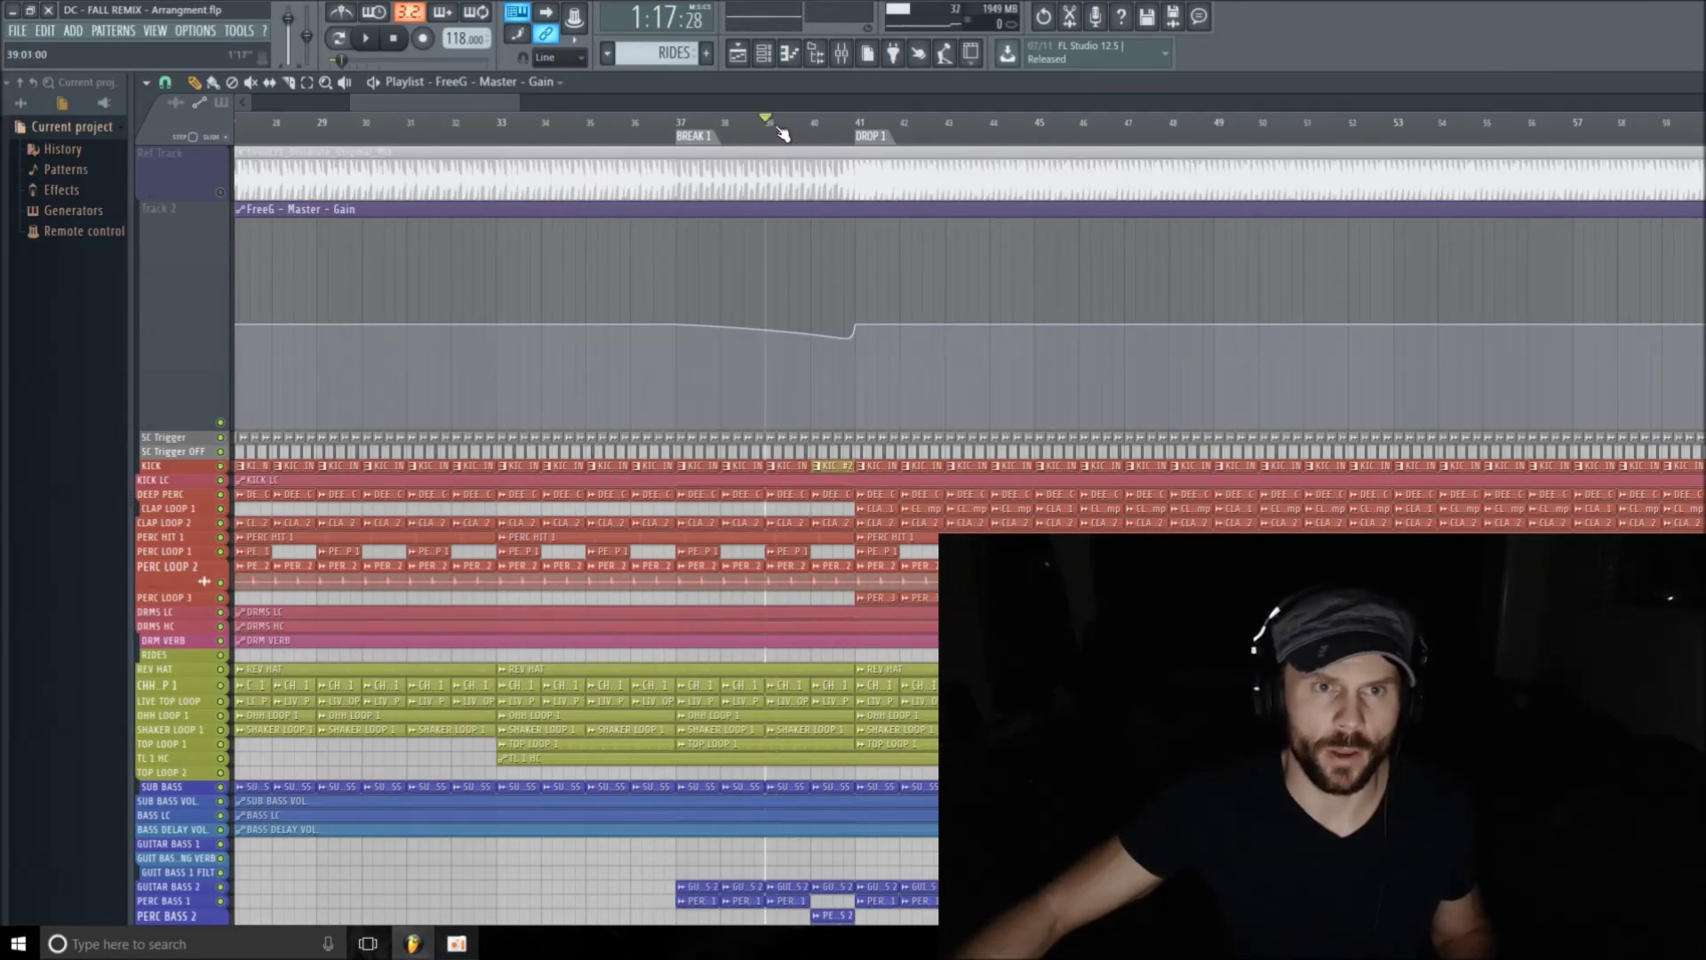
# Compare the transition from bar 39 into Drop 1 with Track 2's gain automation muted and unmuted.
pyautogui.press('space')
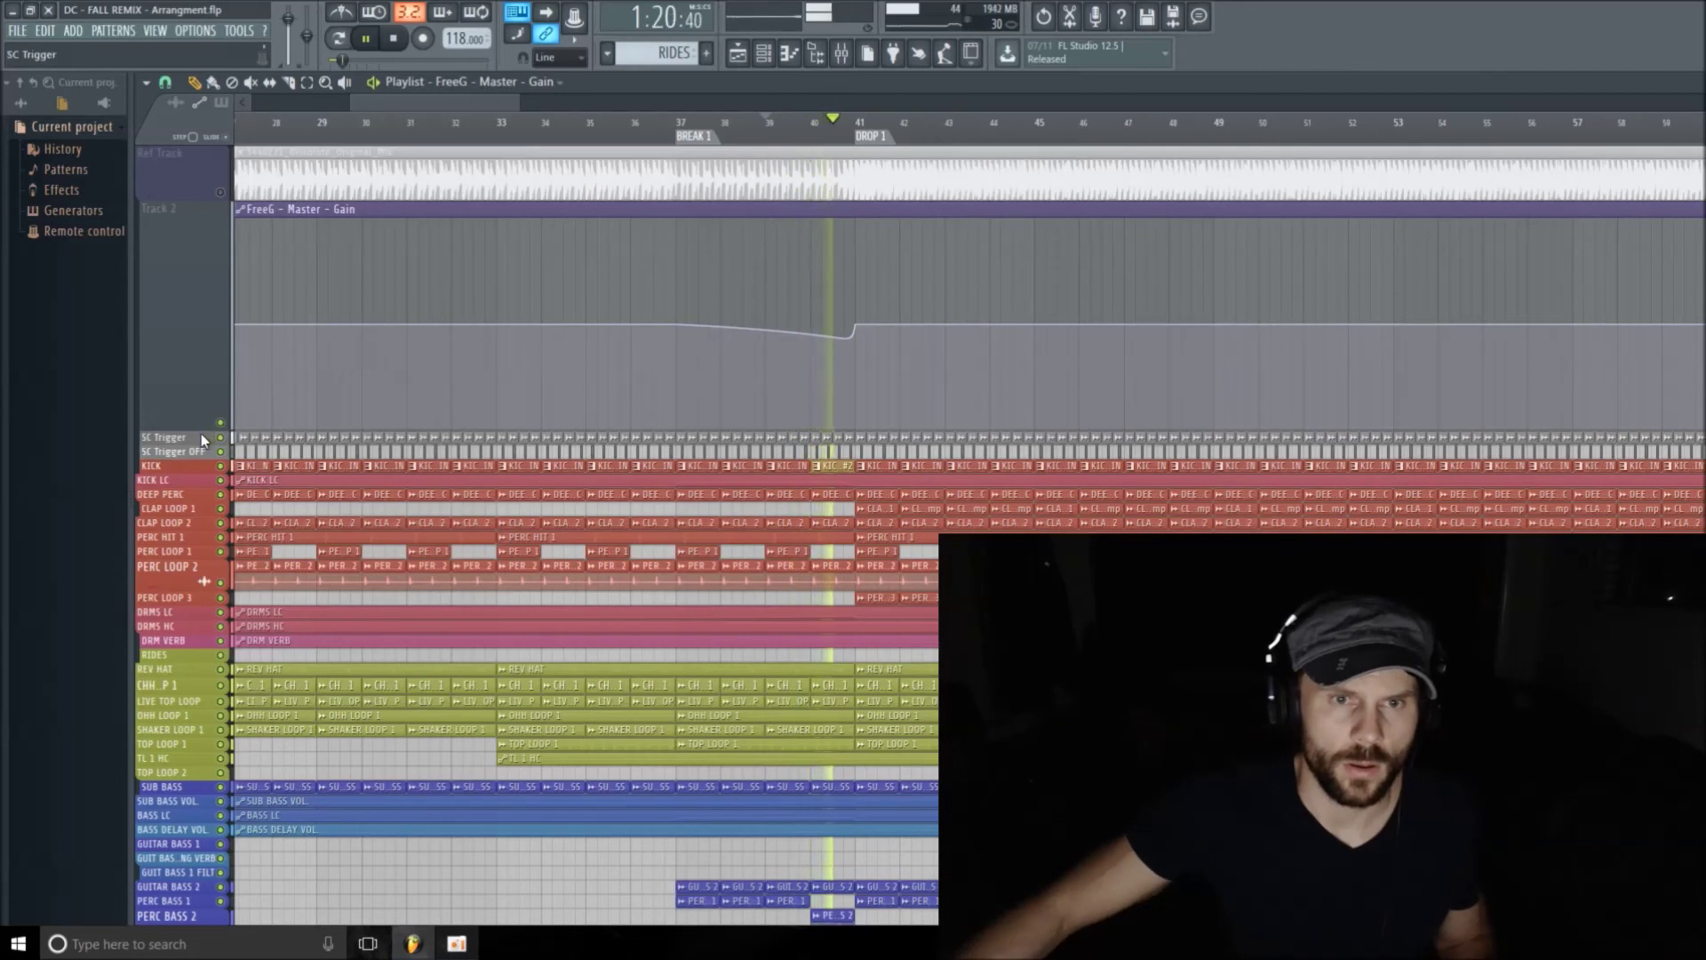
pyautogui.click(220, 423)
pyautogui.press('space')
pyautogui.press('space')
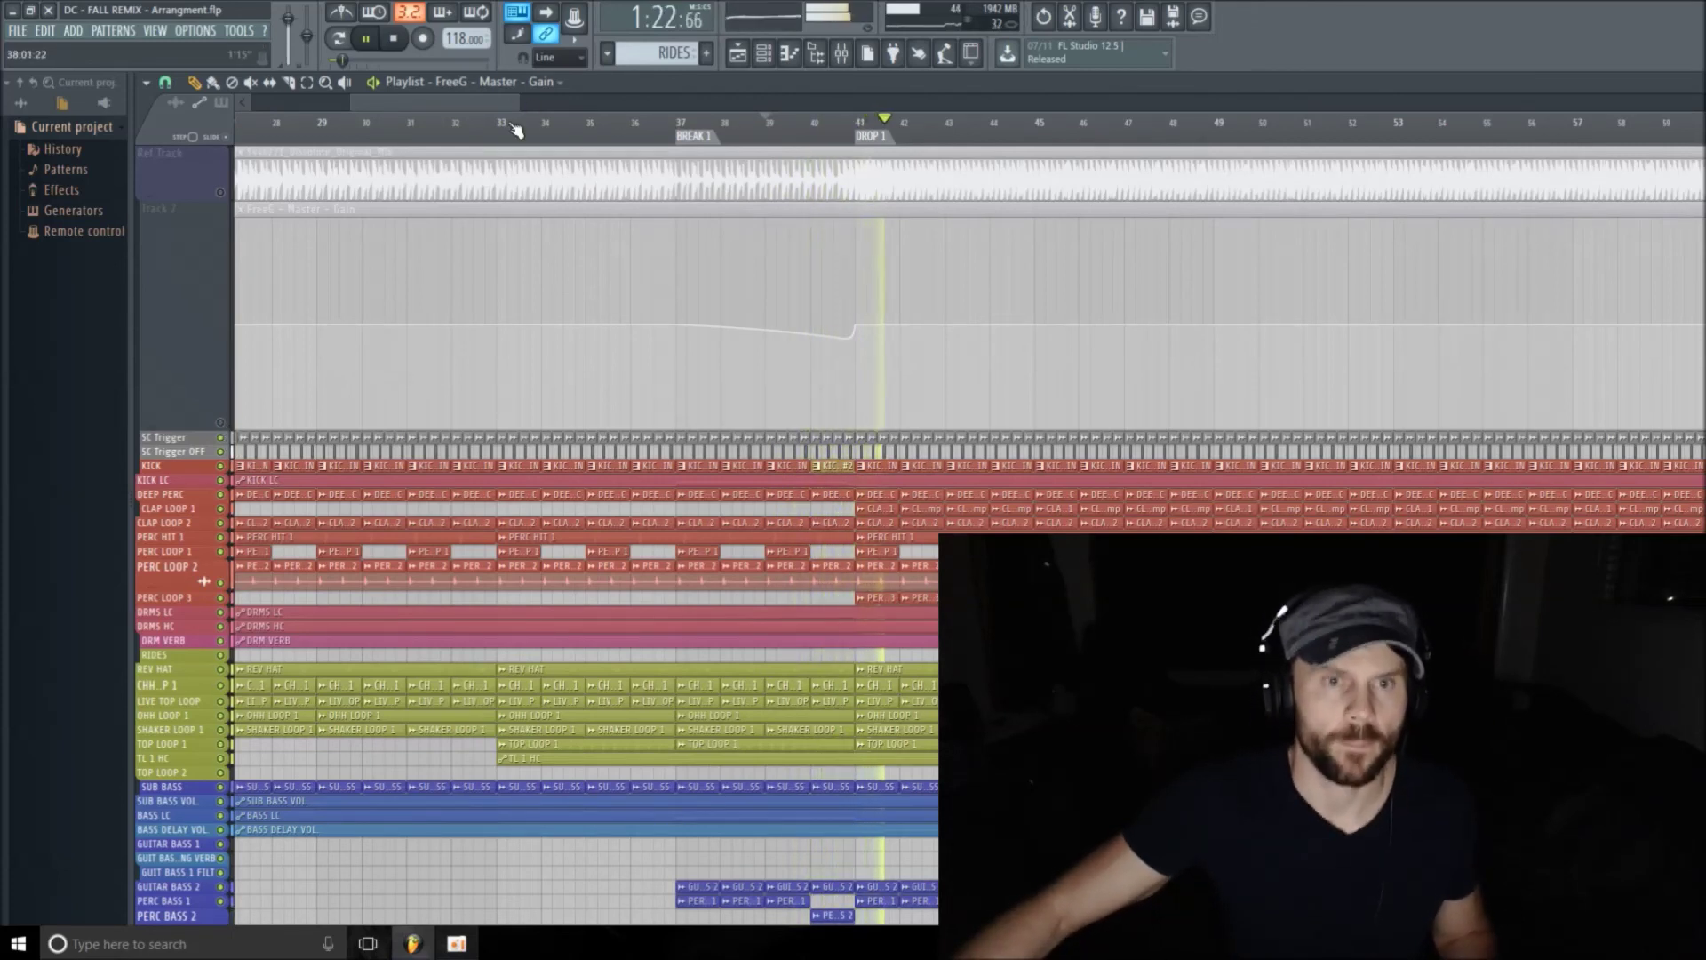
pyautogui.press('space')
pyautogui.click(221, 423)
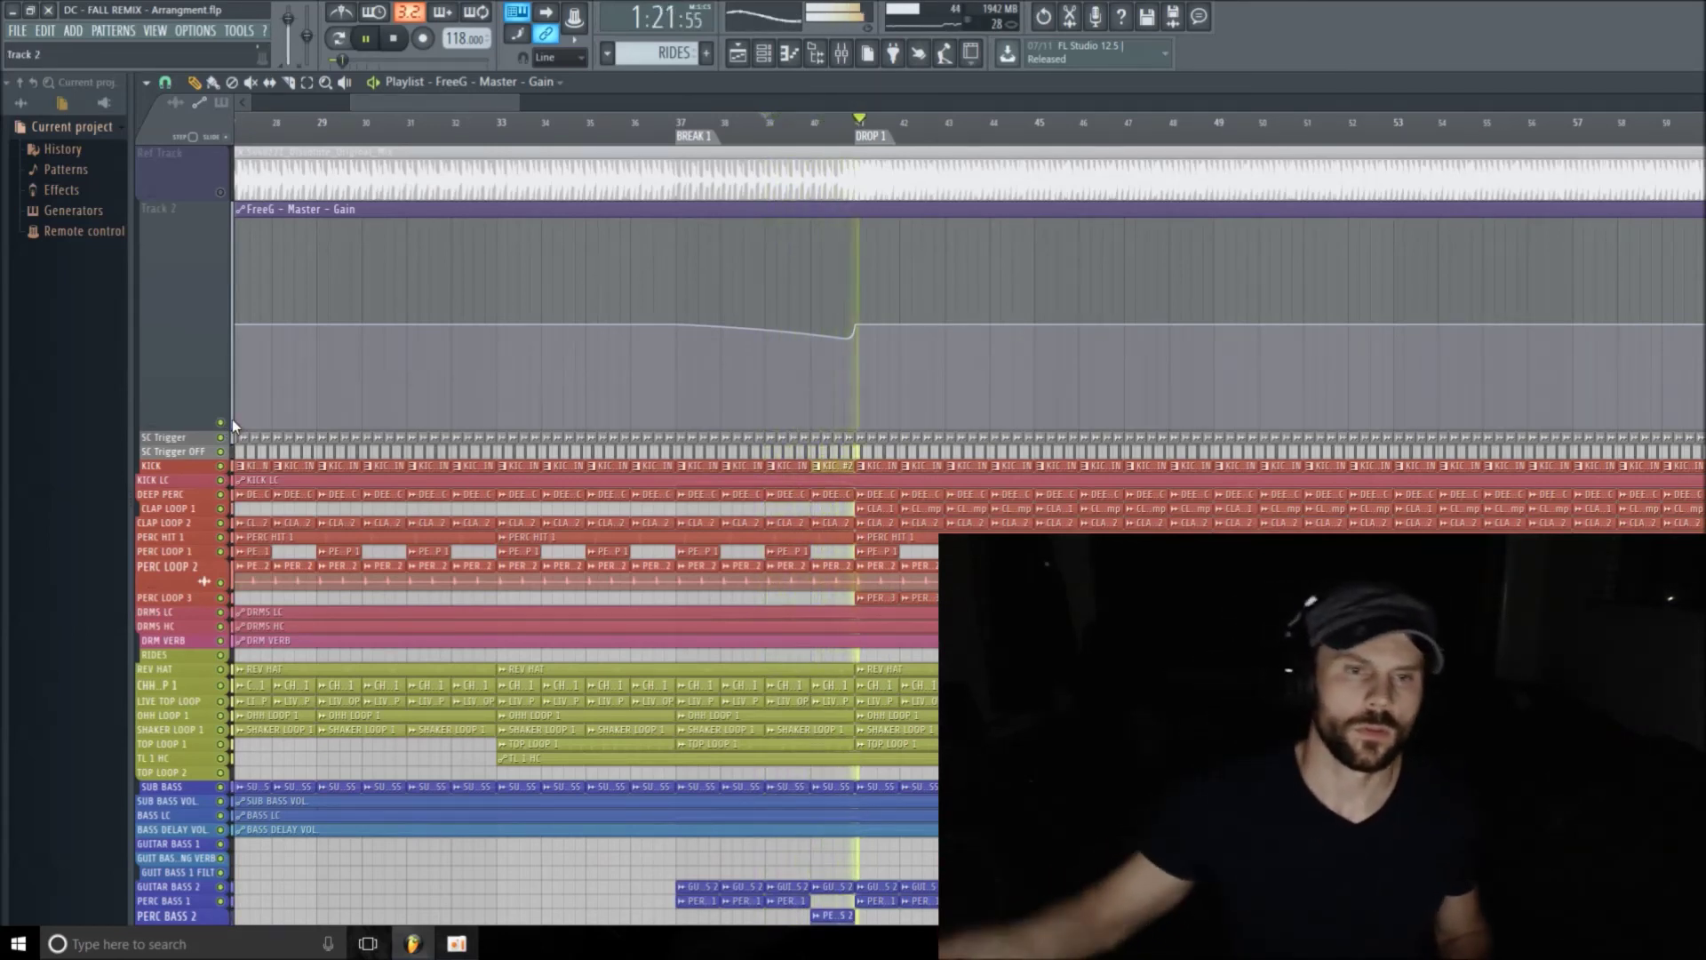
pyautogui.press('space')
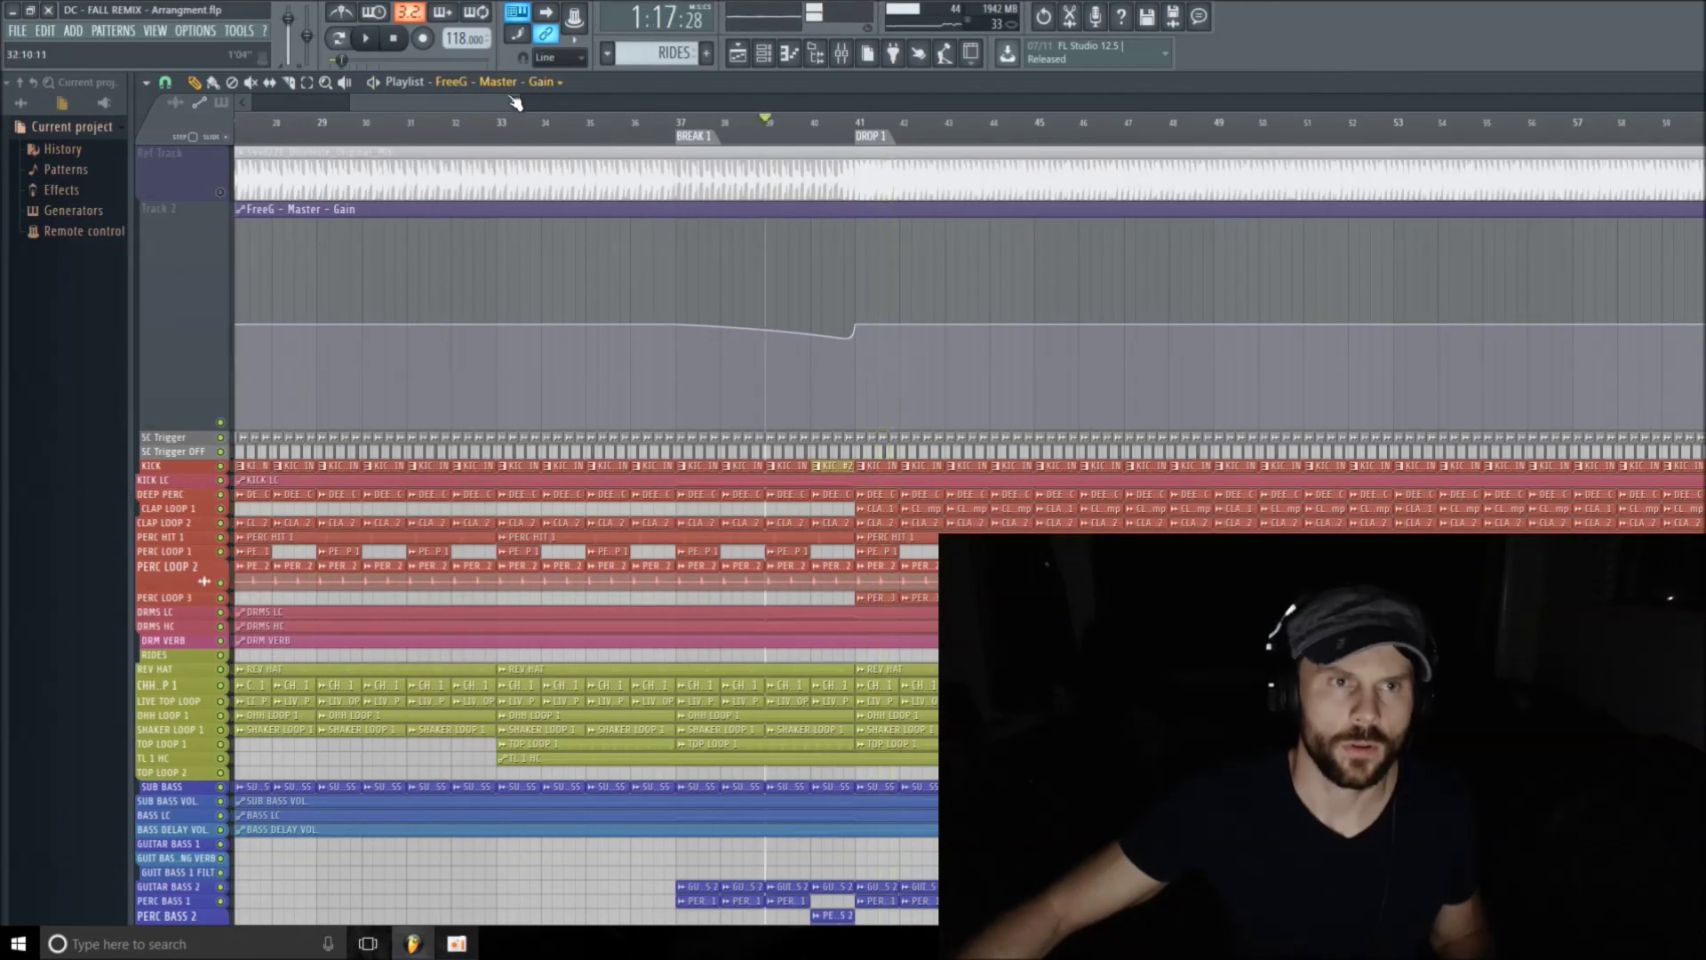
pyautogui.moveTo(516, 99); pyautogui.dragTo(572, 102)
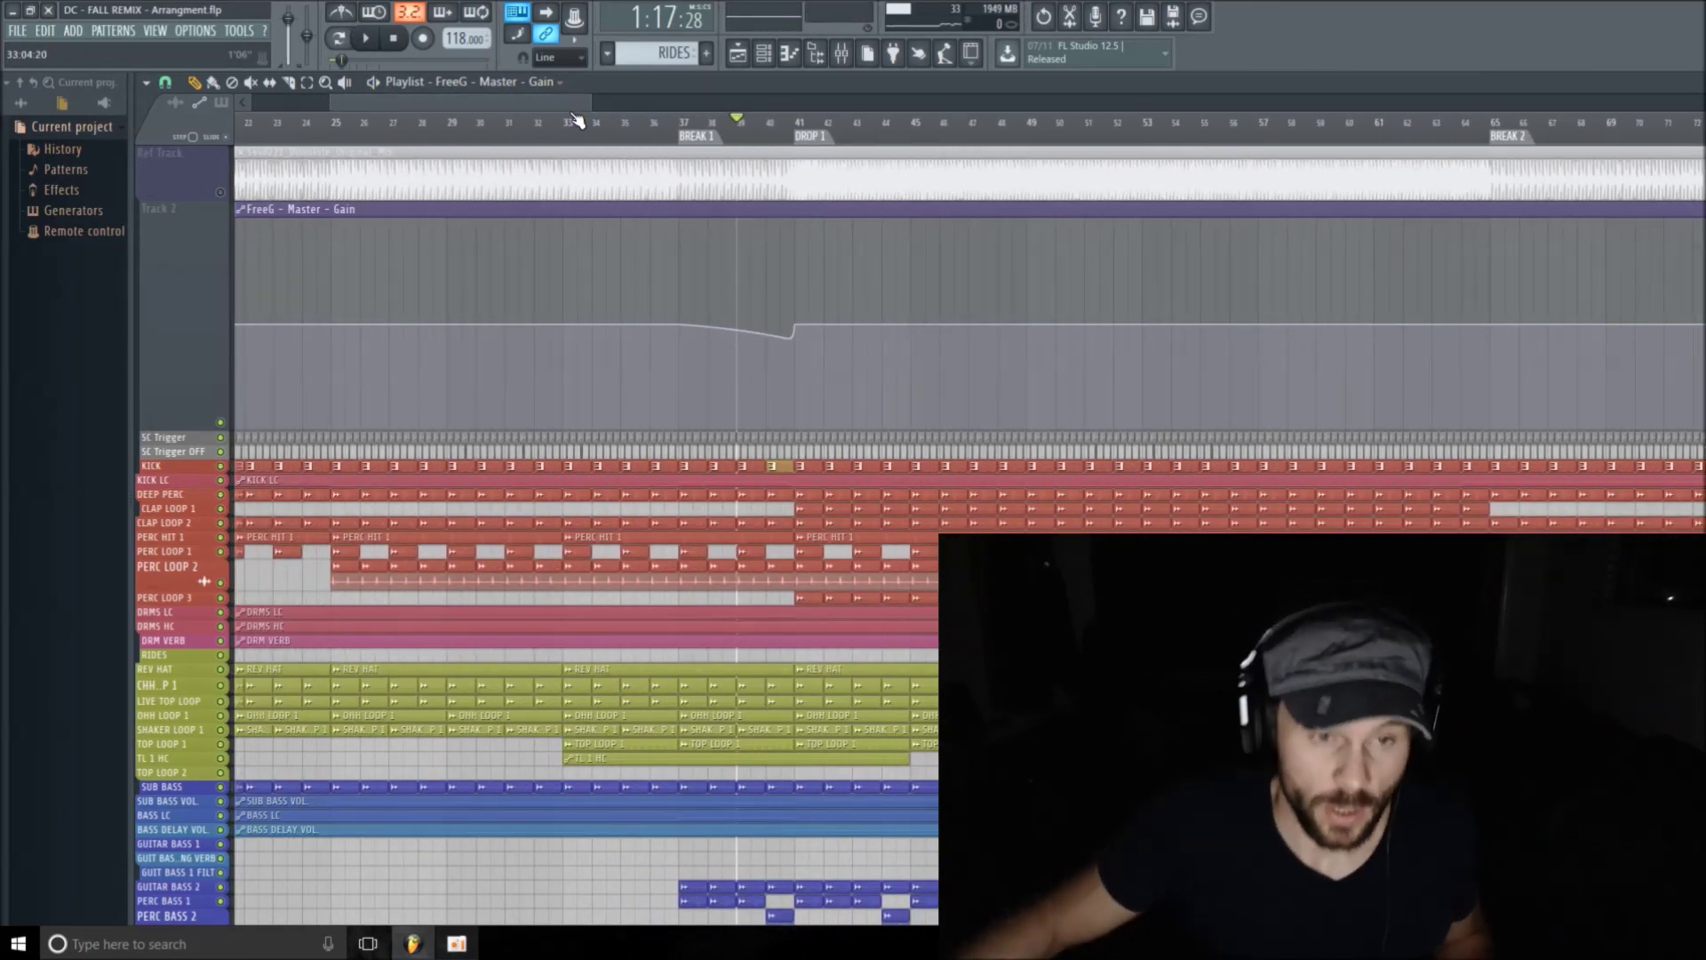